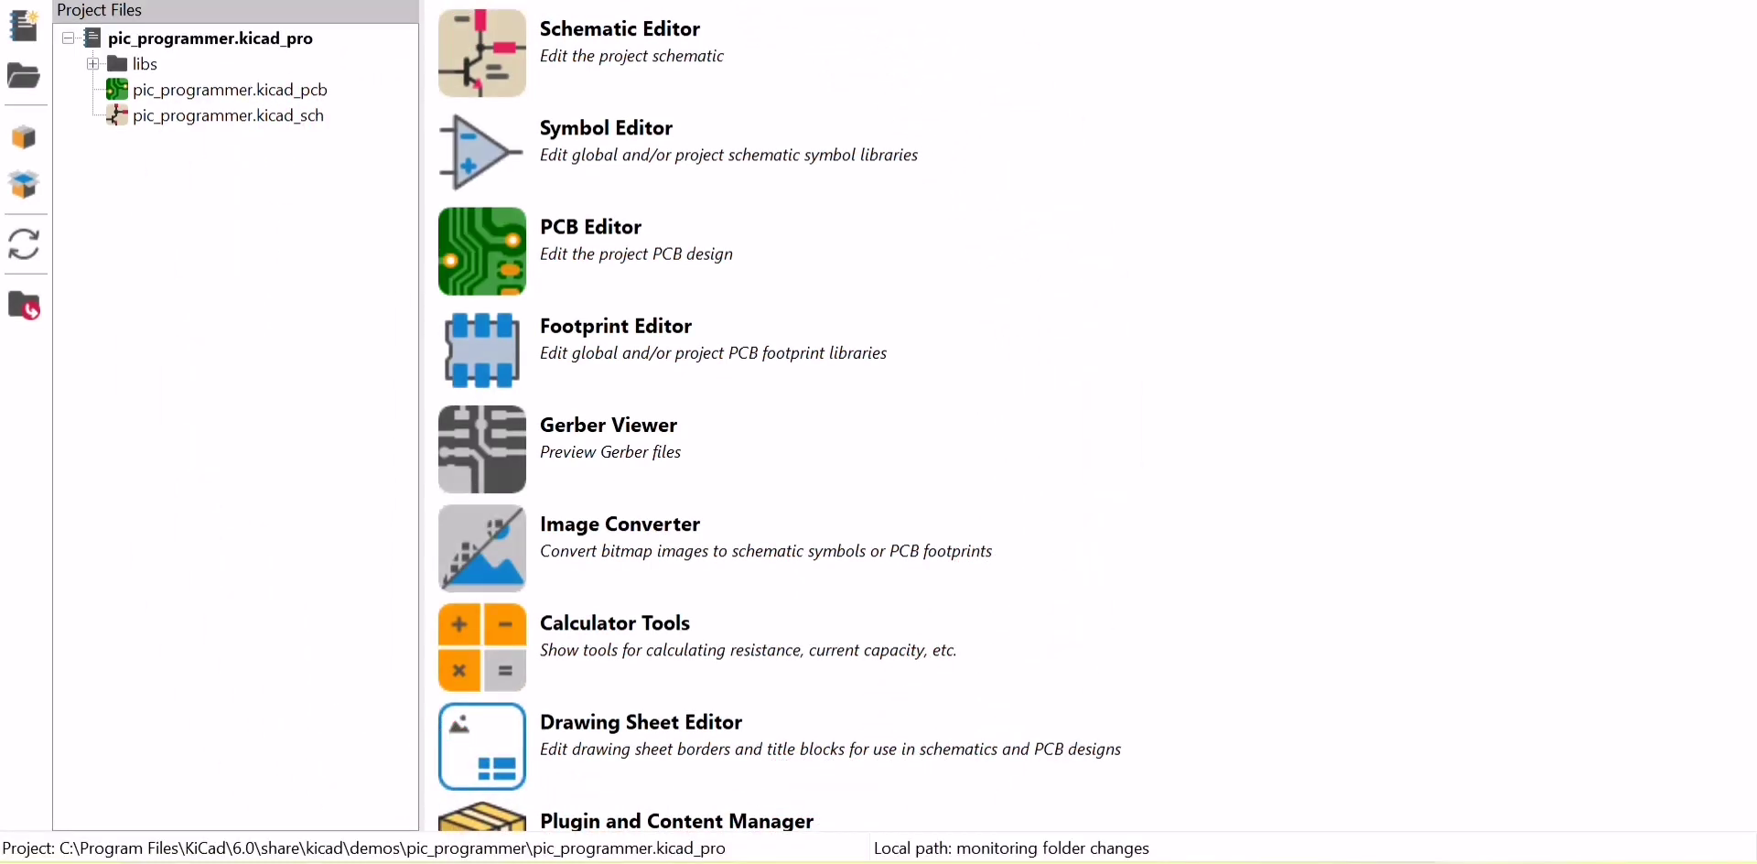
Browse the File menu, then bring up the View menu's list of editors and tools.
{"action": "key", "text": "alt+f"}
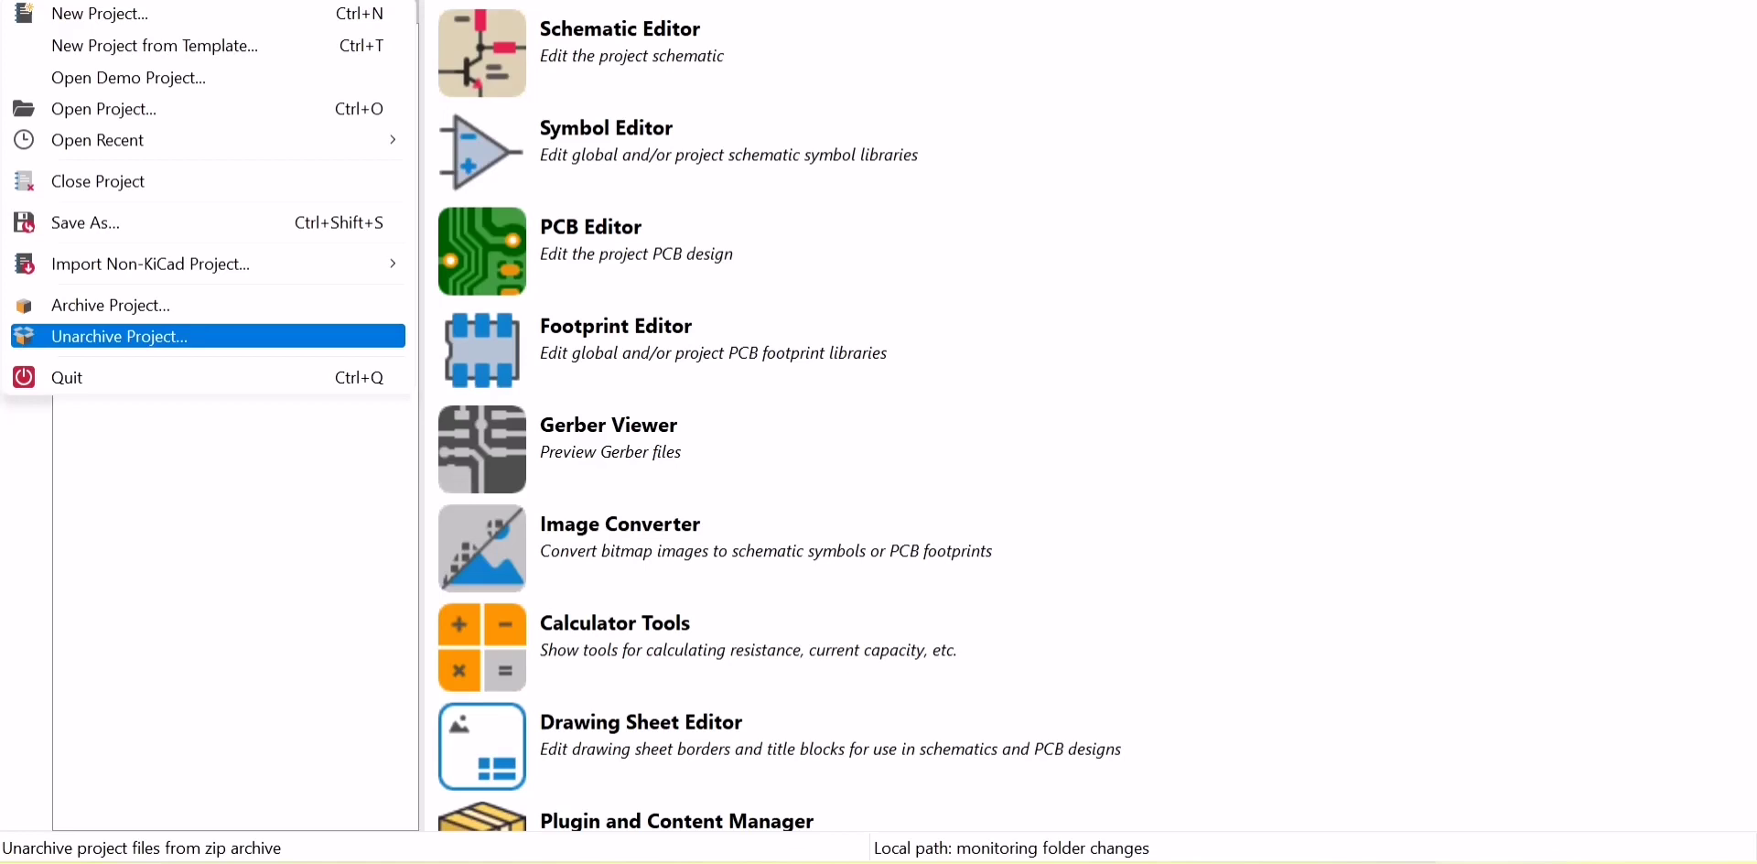
{"action": "key", "text": "Escape"}
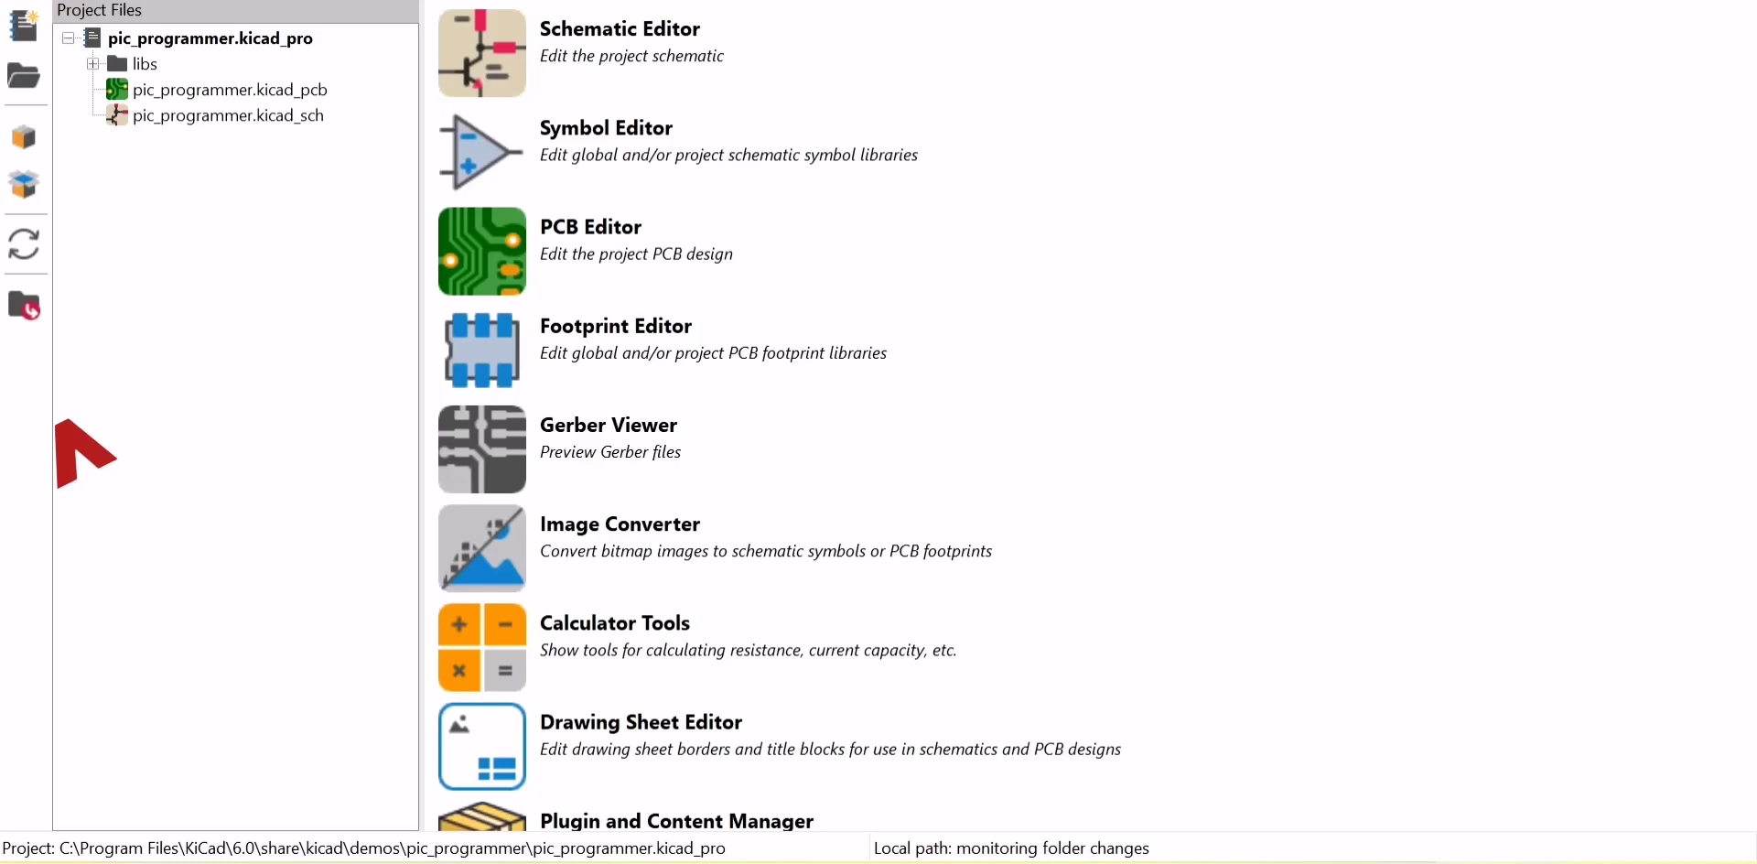
{"action": "key", "text": "alt+v"}
{"action": "key", "text": "Right"}
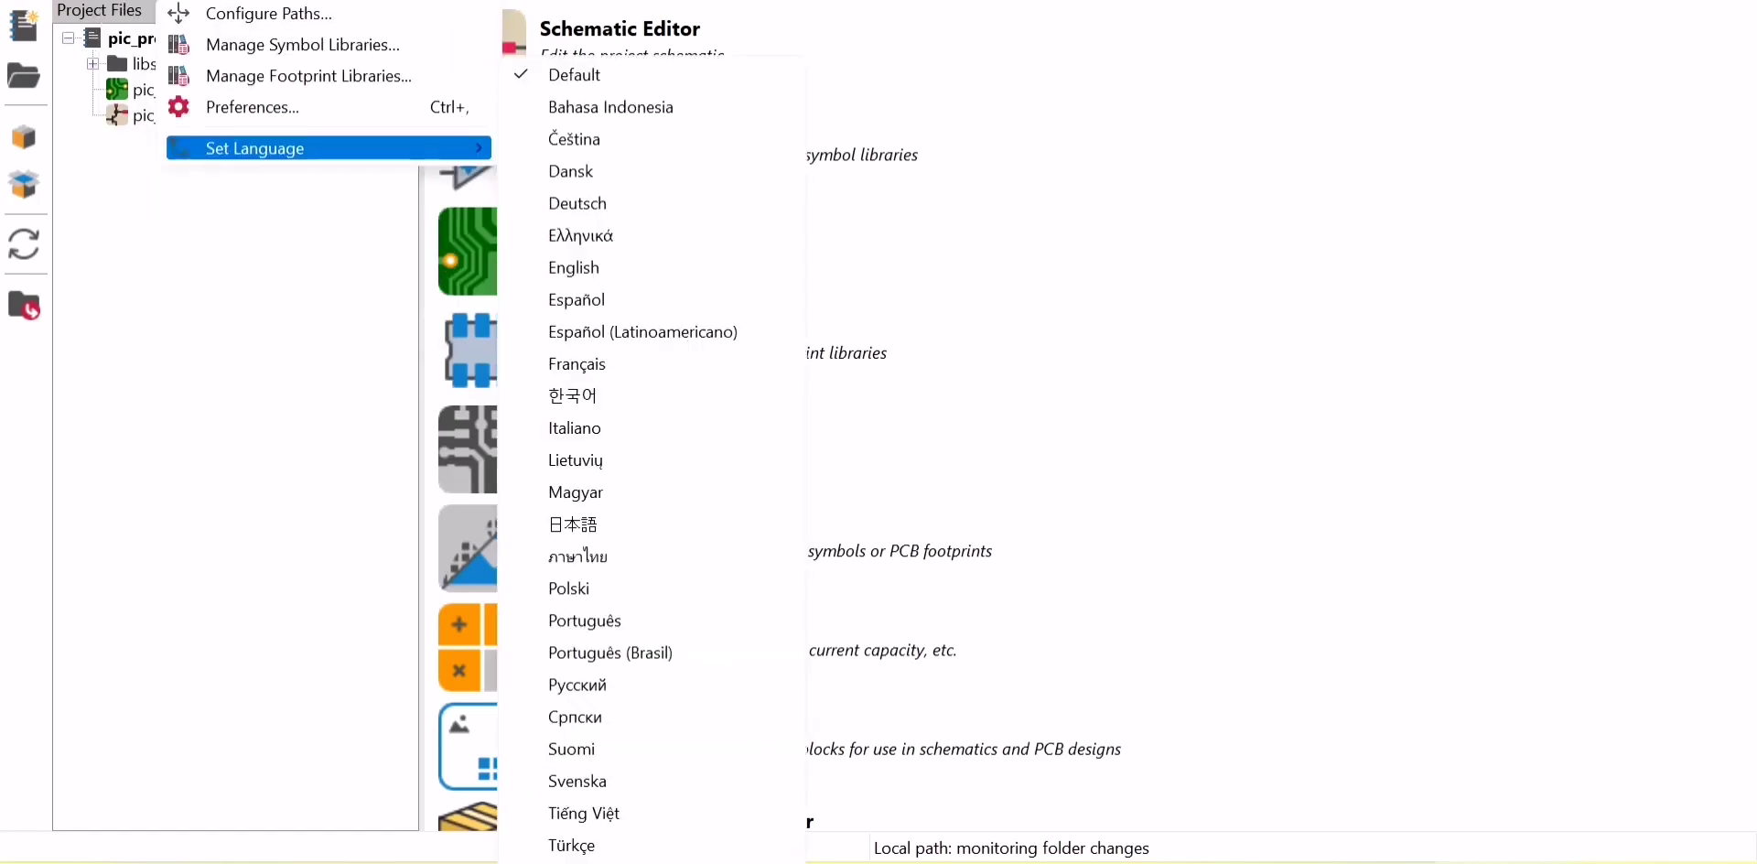
Bring up the Preferences window with Ctrl+Comma.
{"action": "key", "text": "ctrl+comma"}
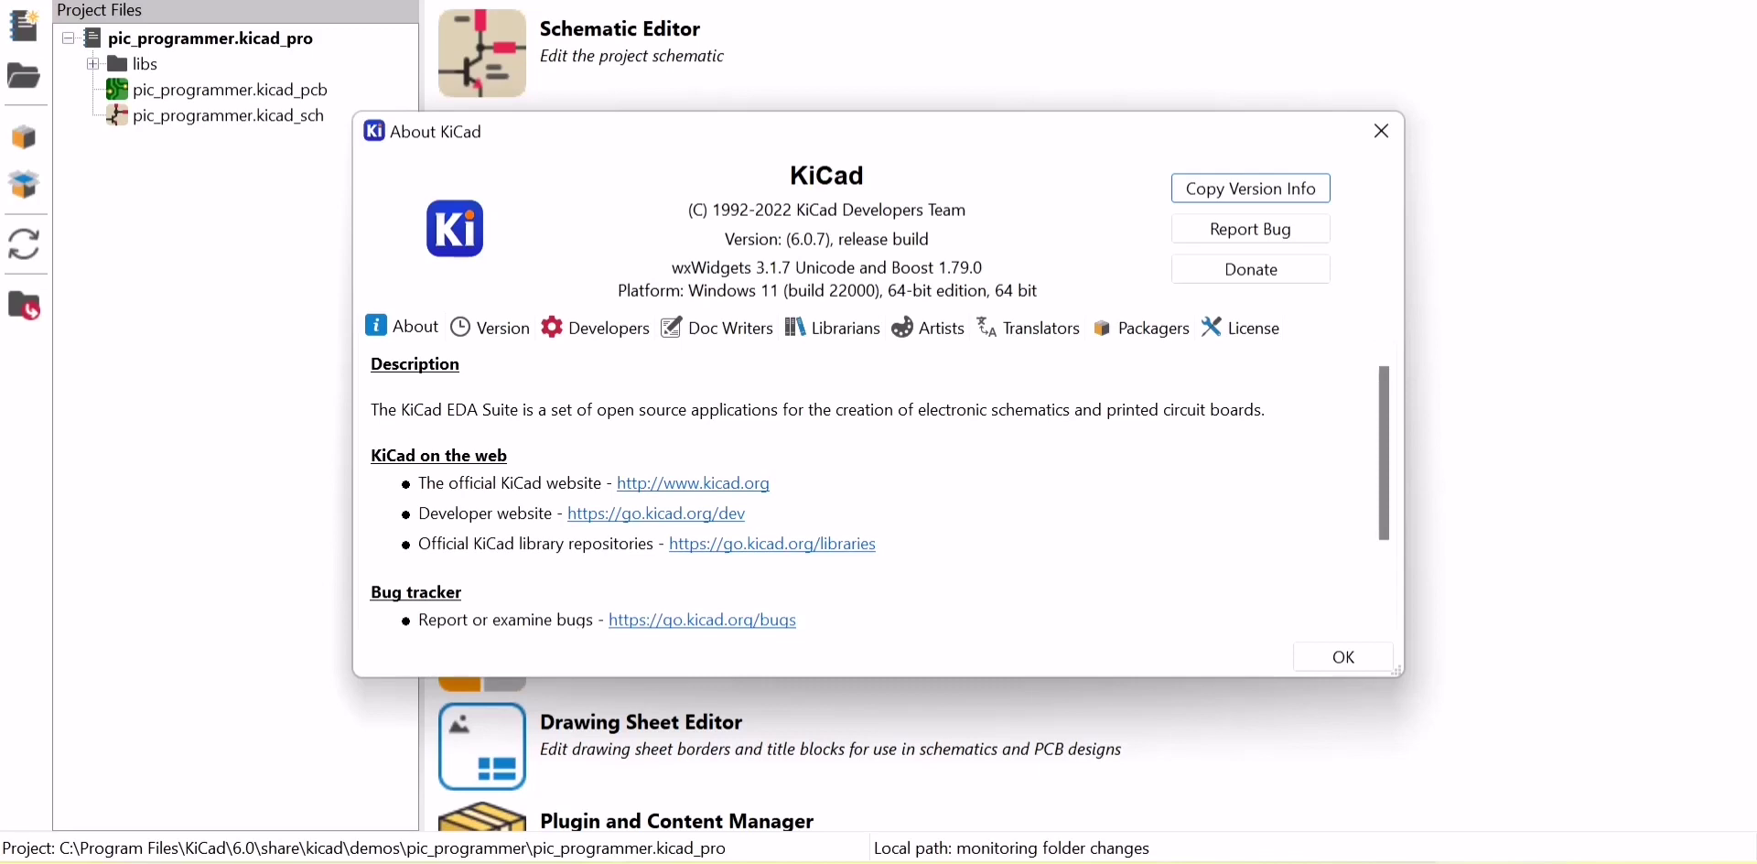
Scroll through the About KiCad version details.
{"action": "scroll", "coordinate": [1391, 478], "scroll_direction": "down", "scroll_amount": 3}
{"action": "scroll", "coordinate": [1391, 477], "scroll_direction": "down", "scroll_amount": 2}
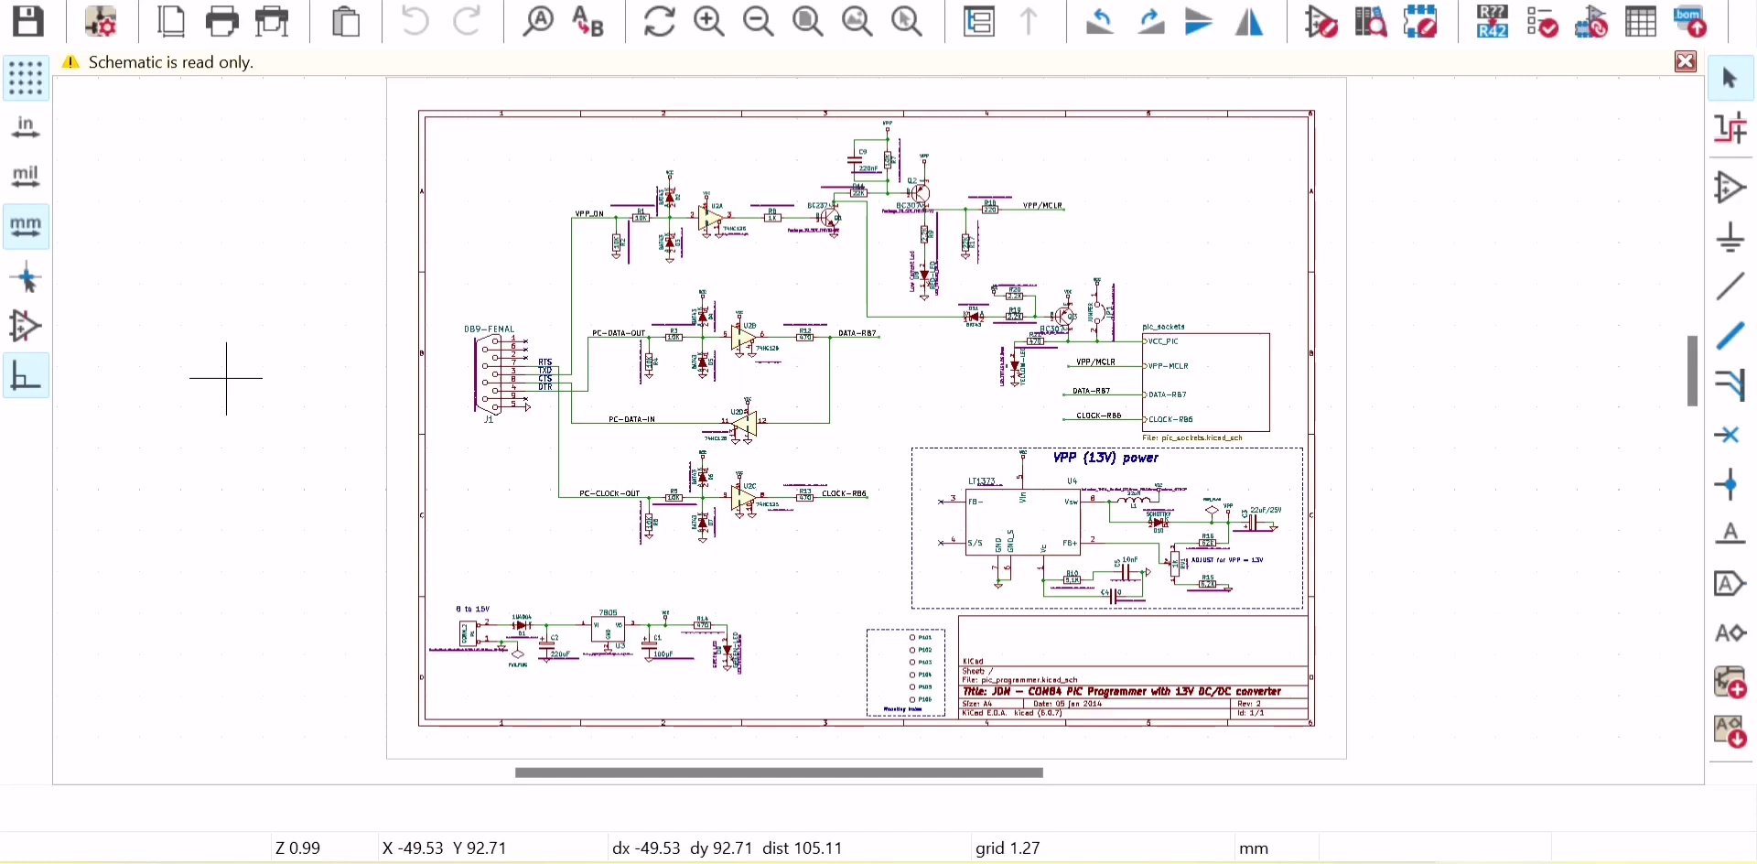
Look through the schematic editor's File and Edit menus without changing anything.
{"action": "left_click", "coordinate": [18, 2]}
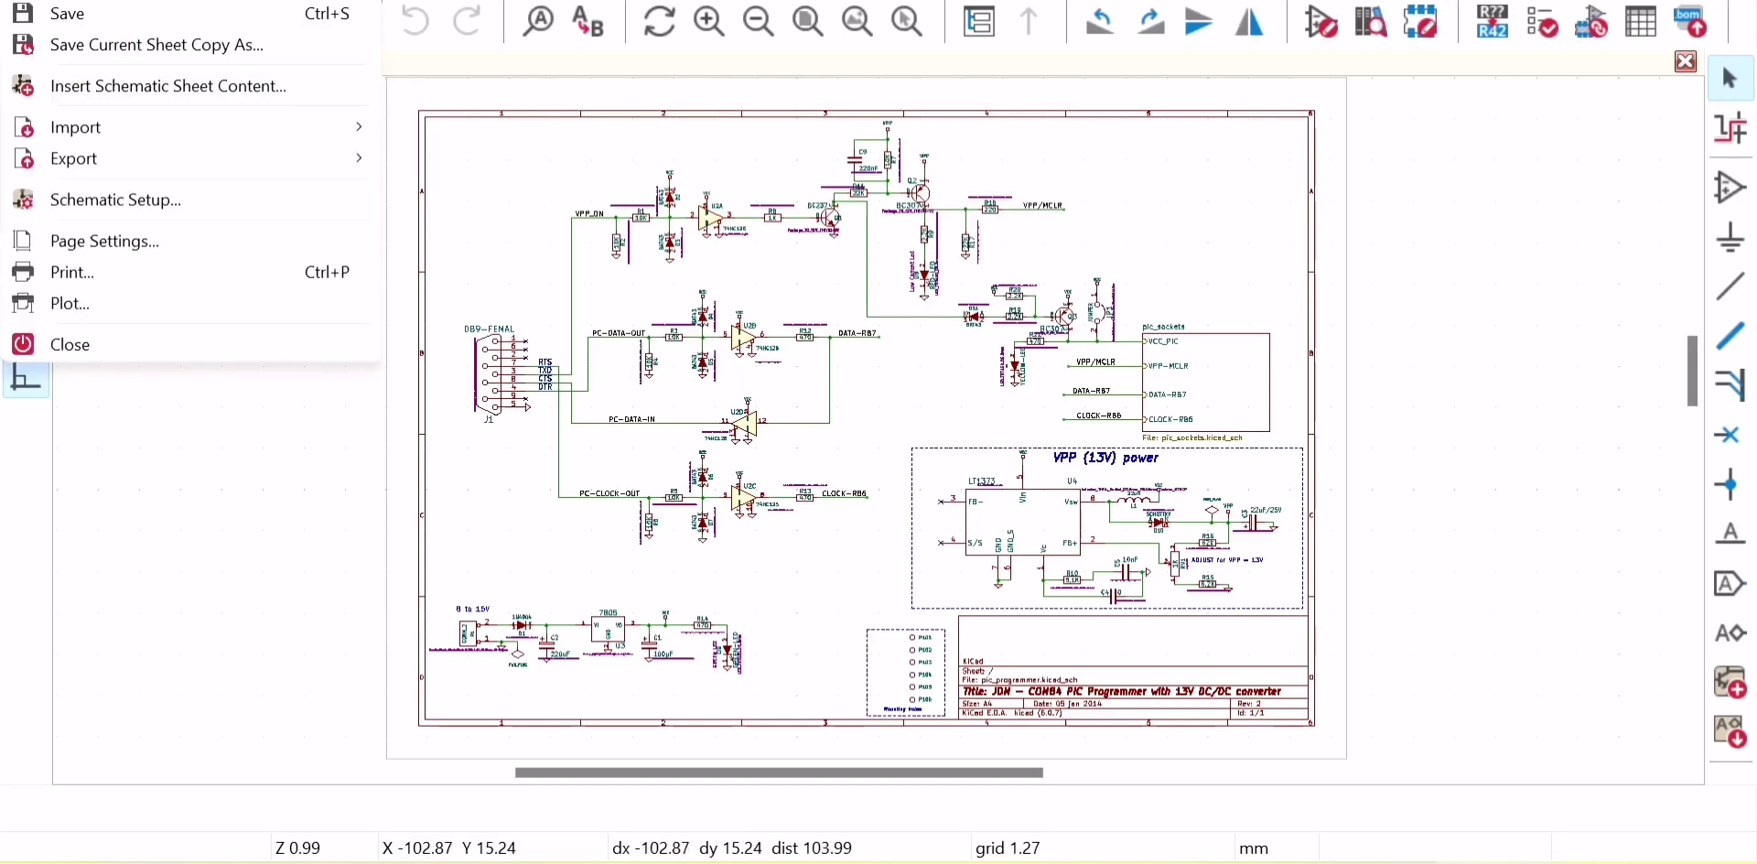
{"action": "left_click", "coordinate": [53, 125]}
{"action": "key", "text": "alt+e"}
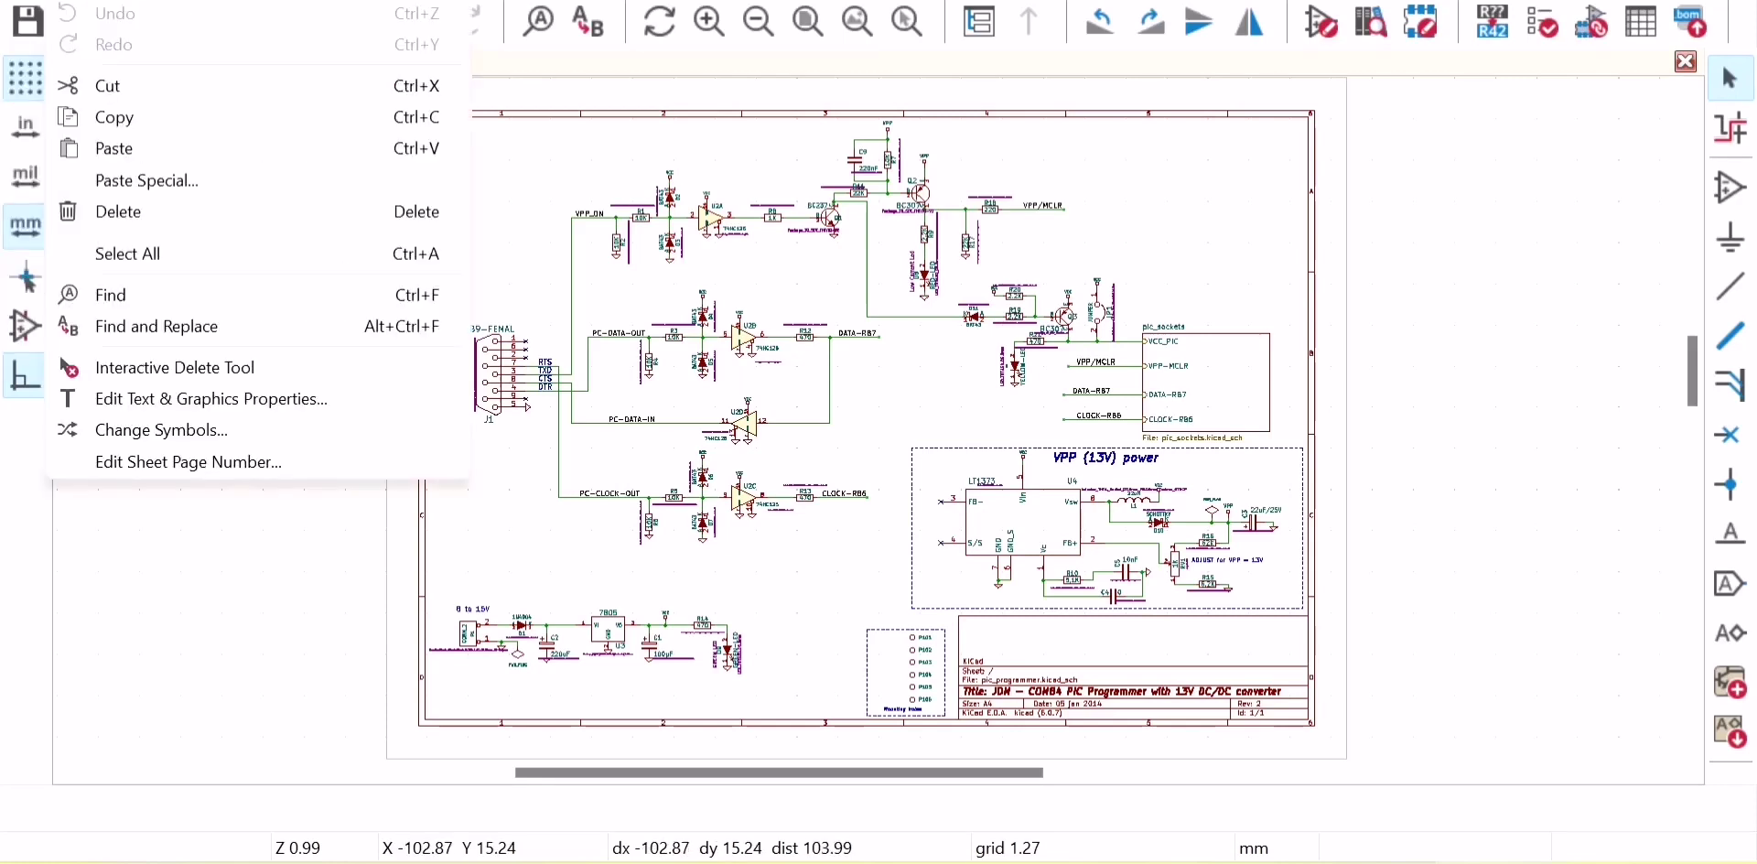
{"action": "key", "text": "Escape"}
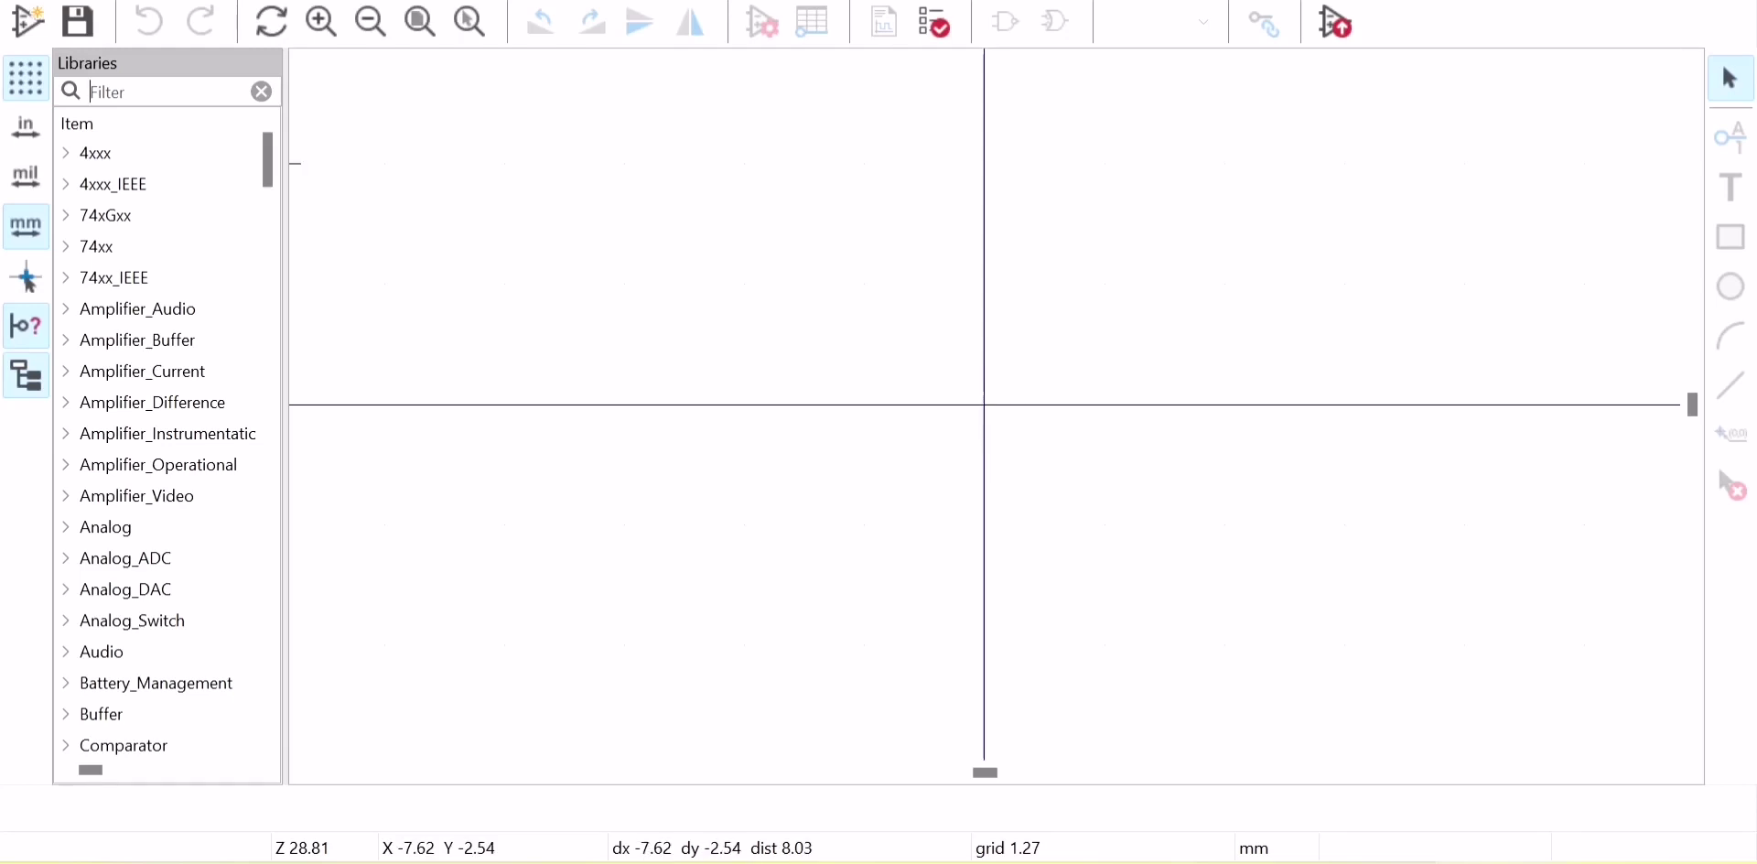
Filter symbols for 'led' and inspect Device:LED and its D reference field.
{"action": "type", "text": "led"}
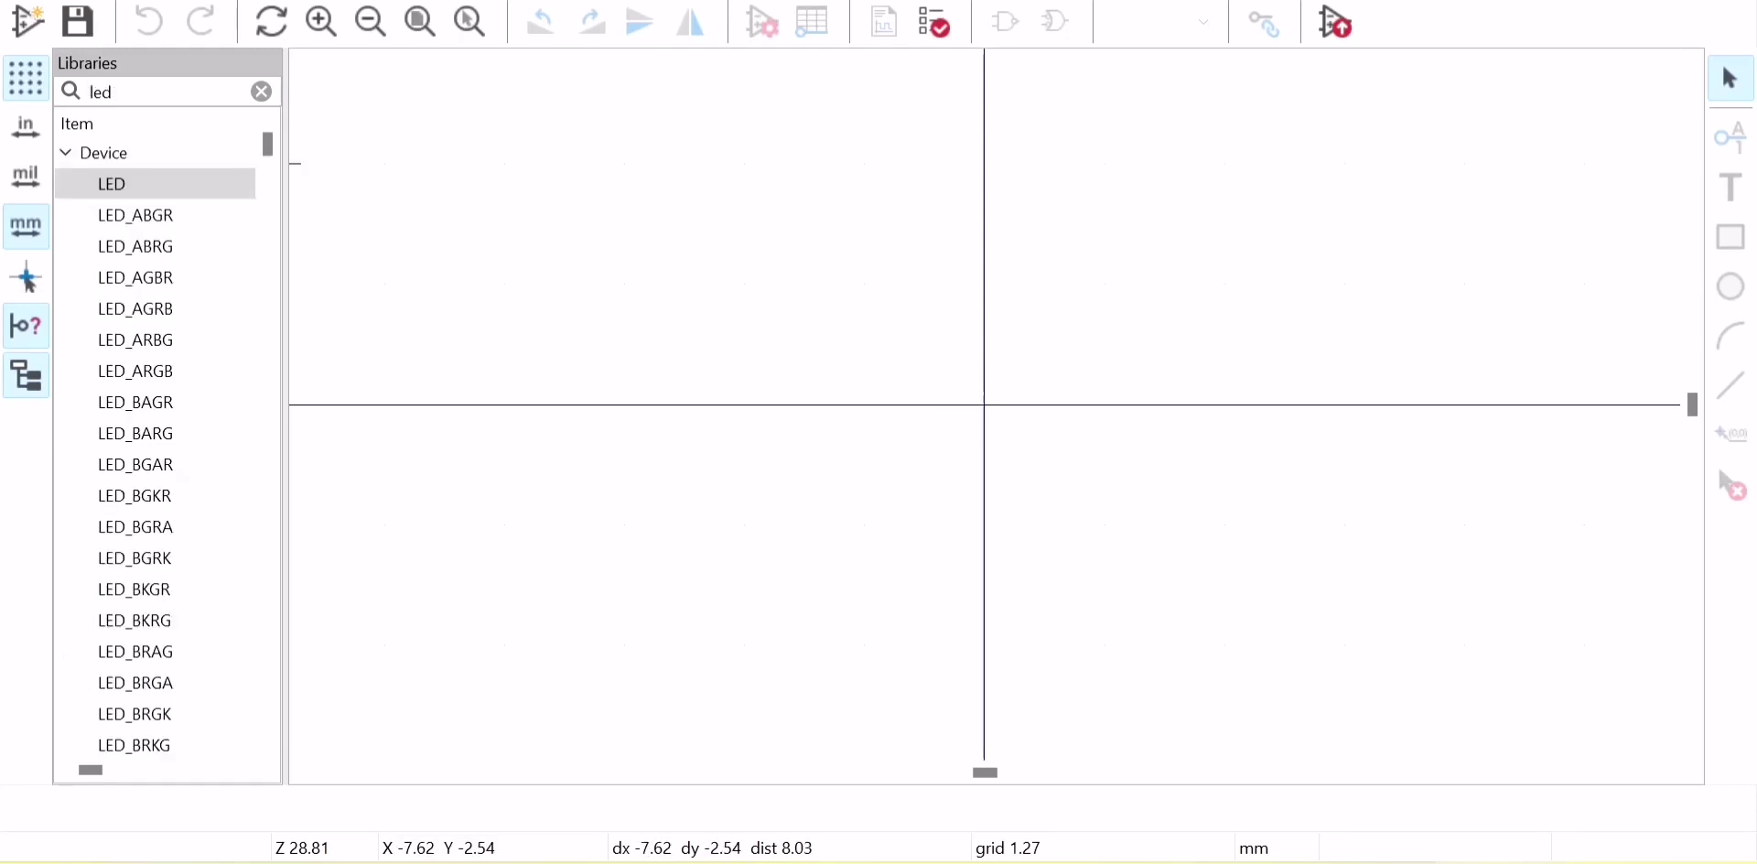
{"action": "key", "text": "Return"}
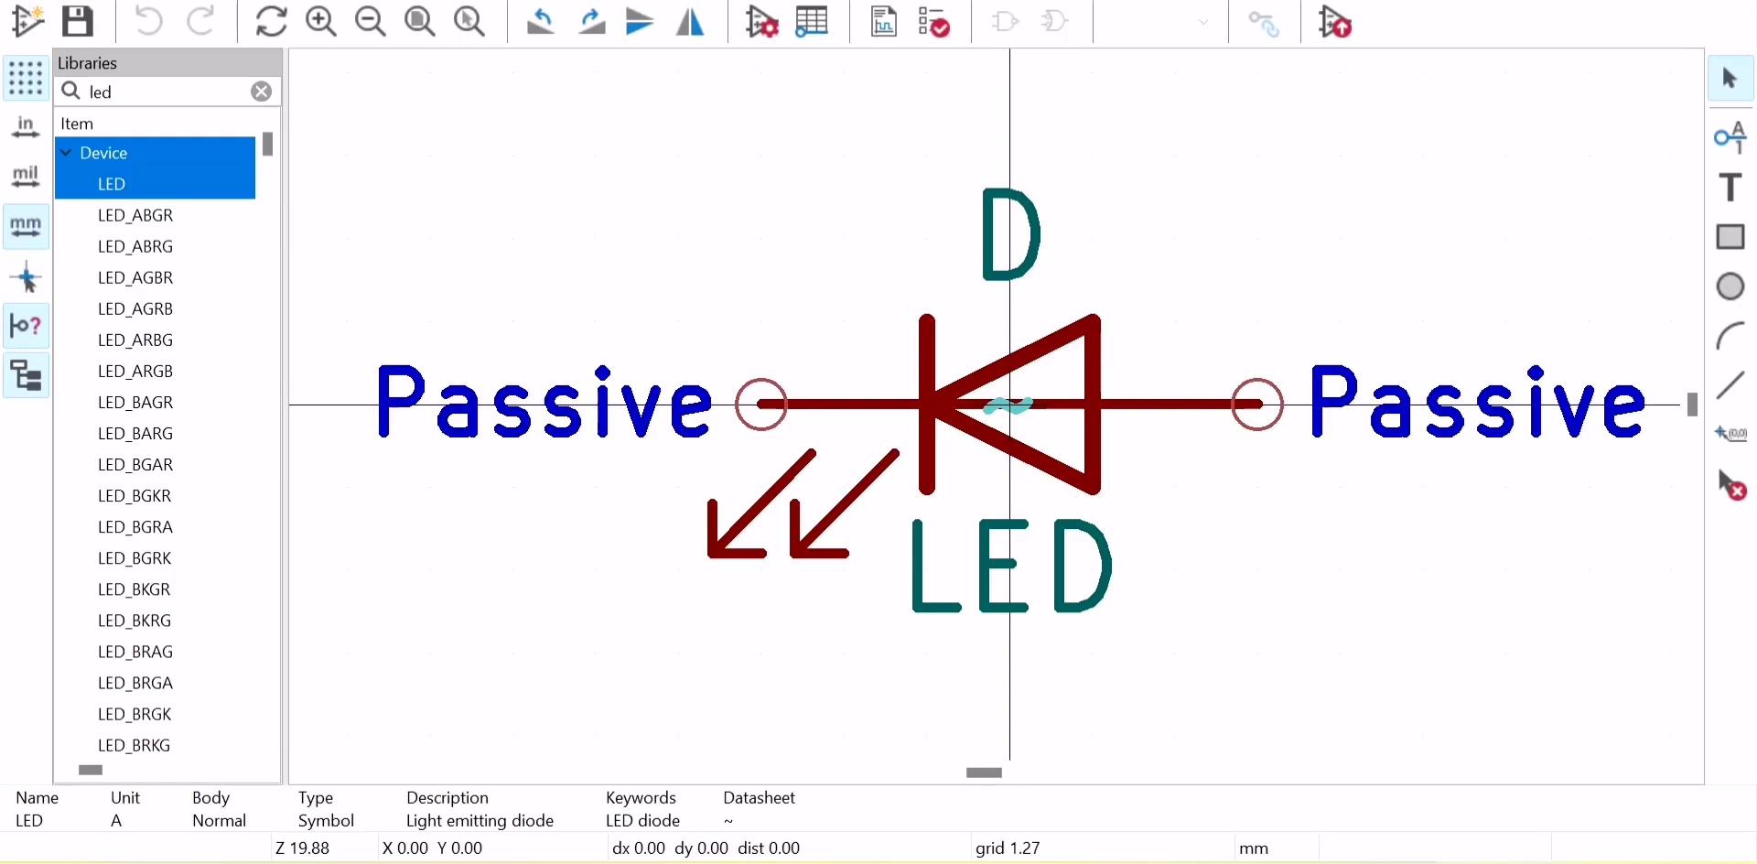
{"action": "double_click", "coordinate": [1010, 238]}
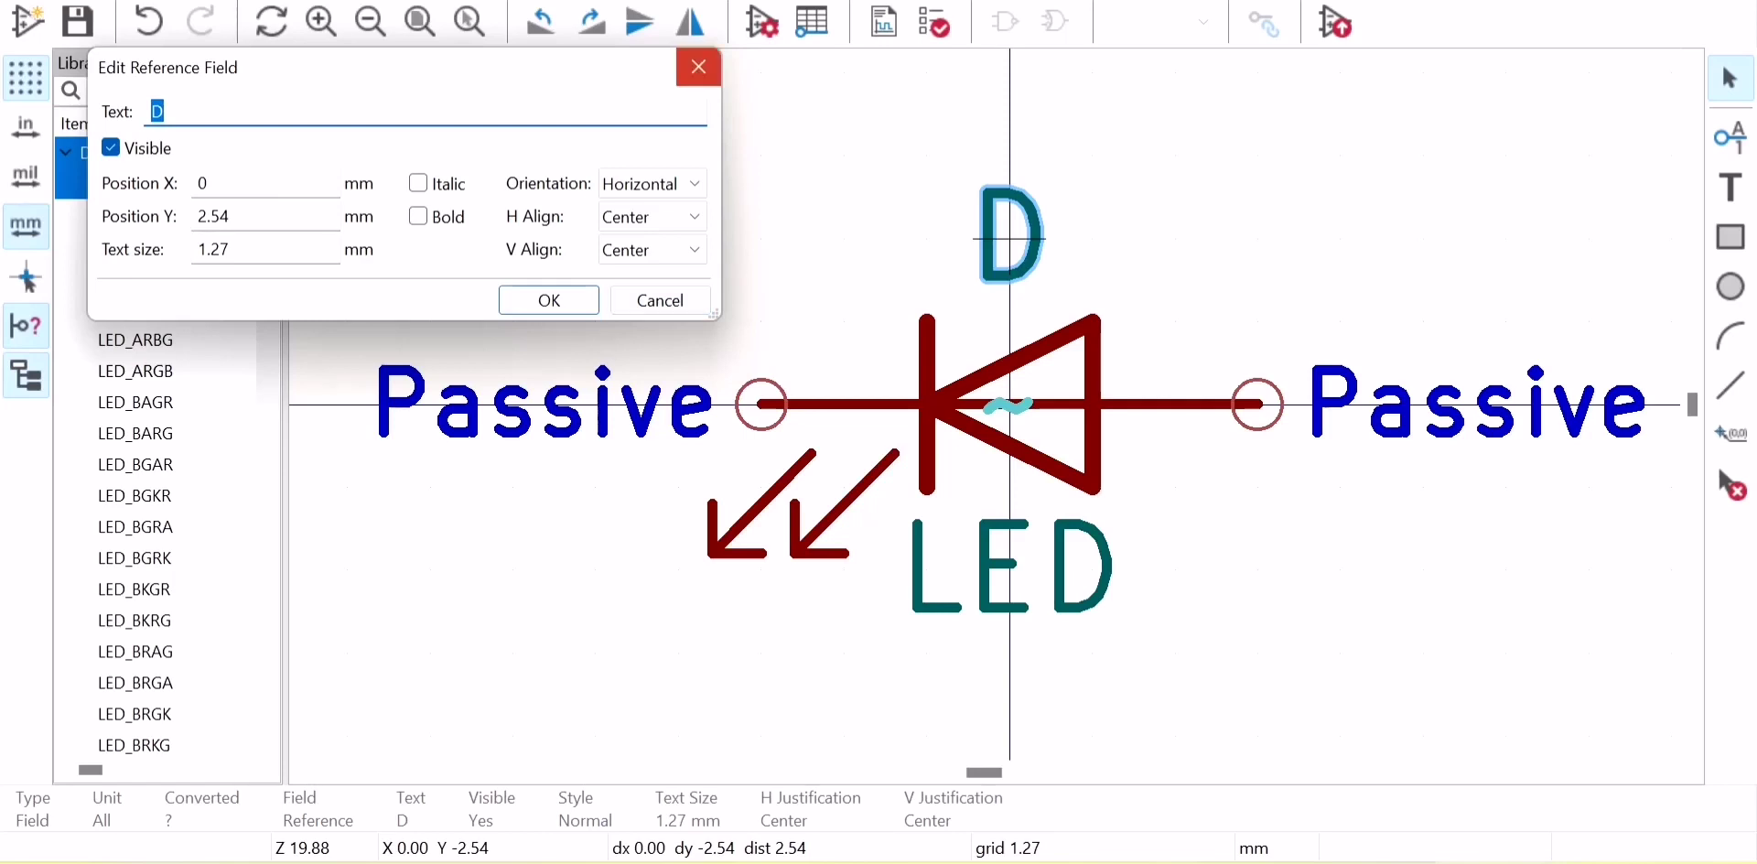
{"action": "left_click", "coordinate": [698, 67]}
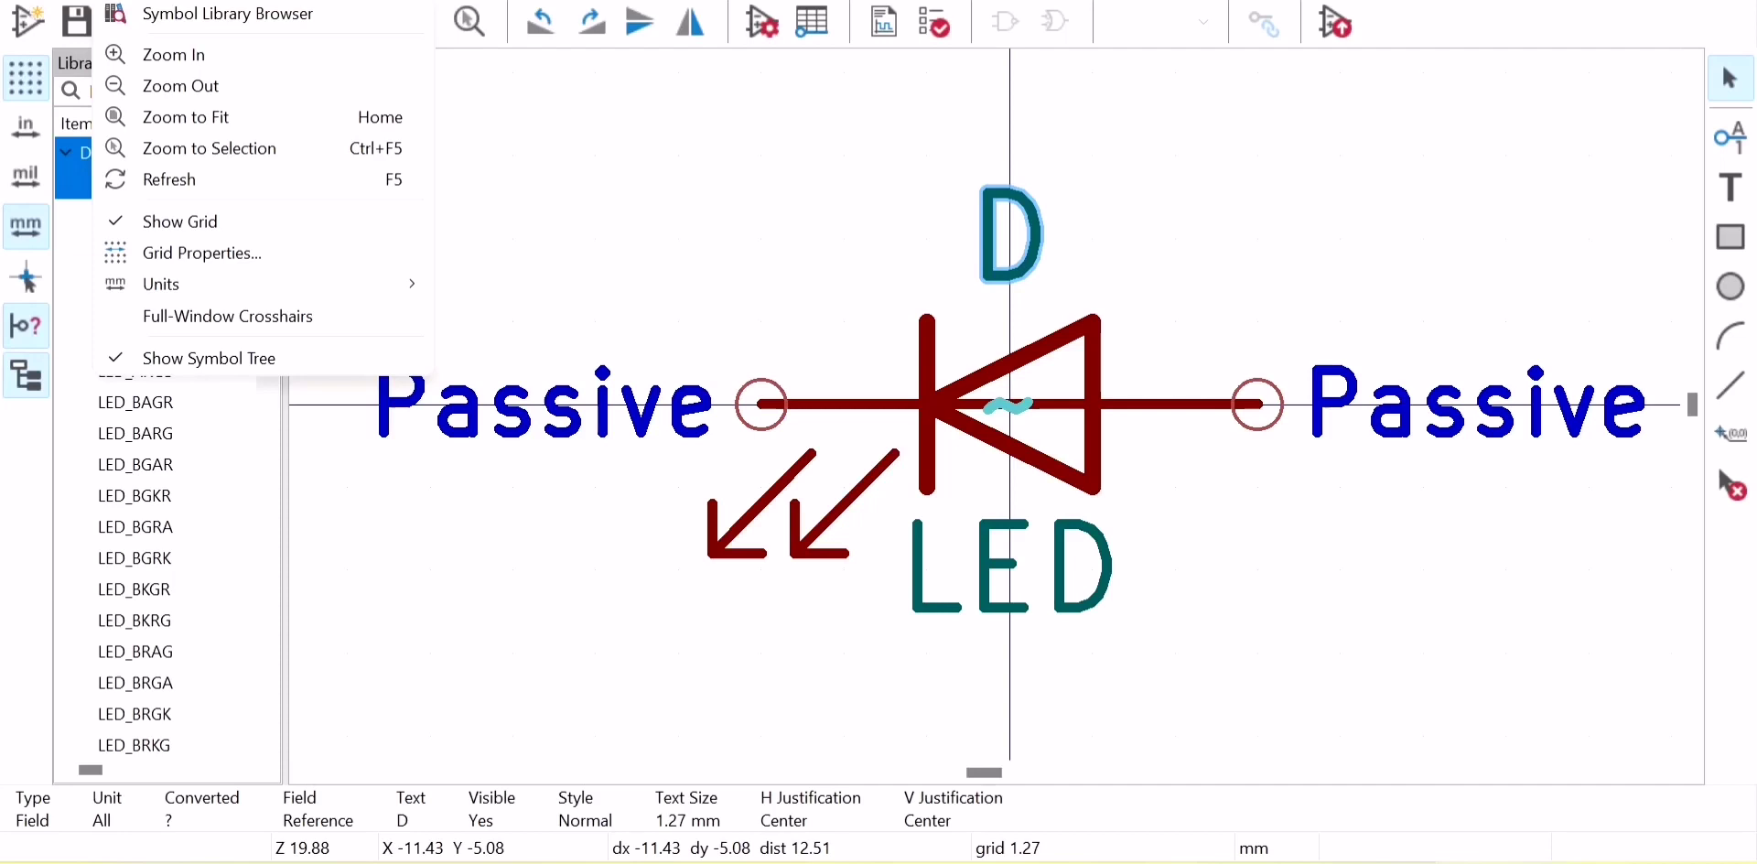
{"action": "key", "text": "Escape"}
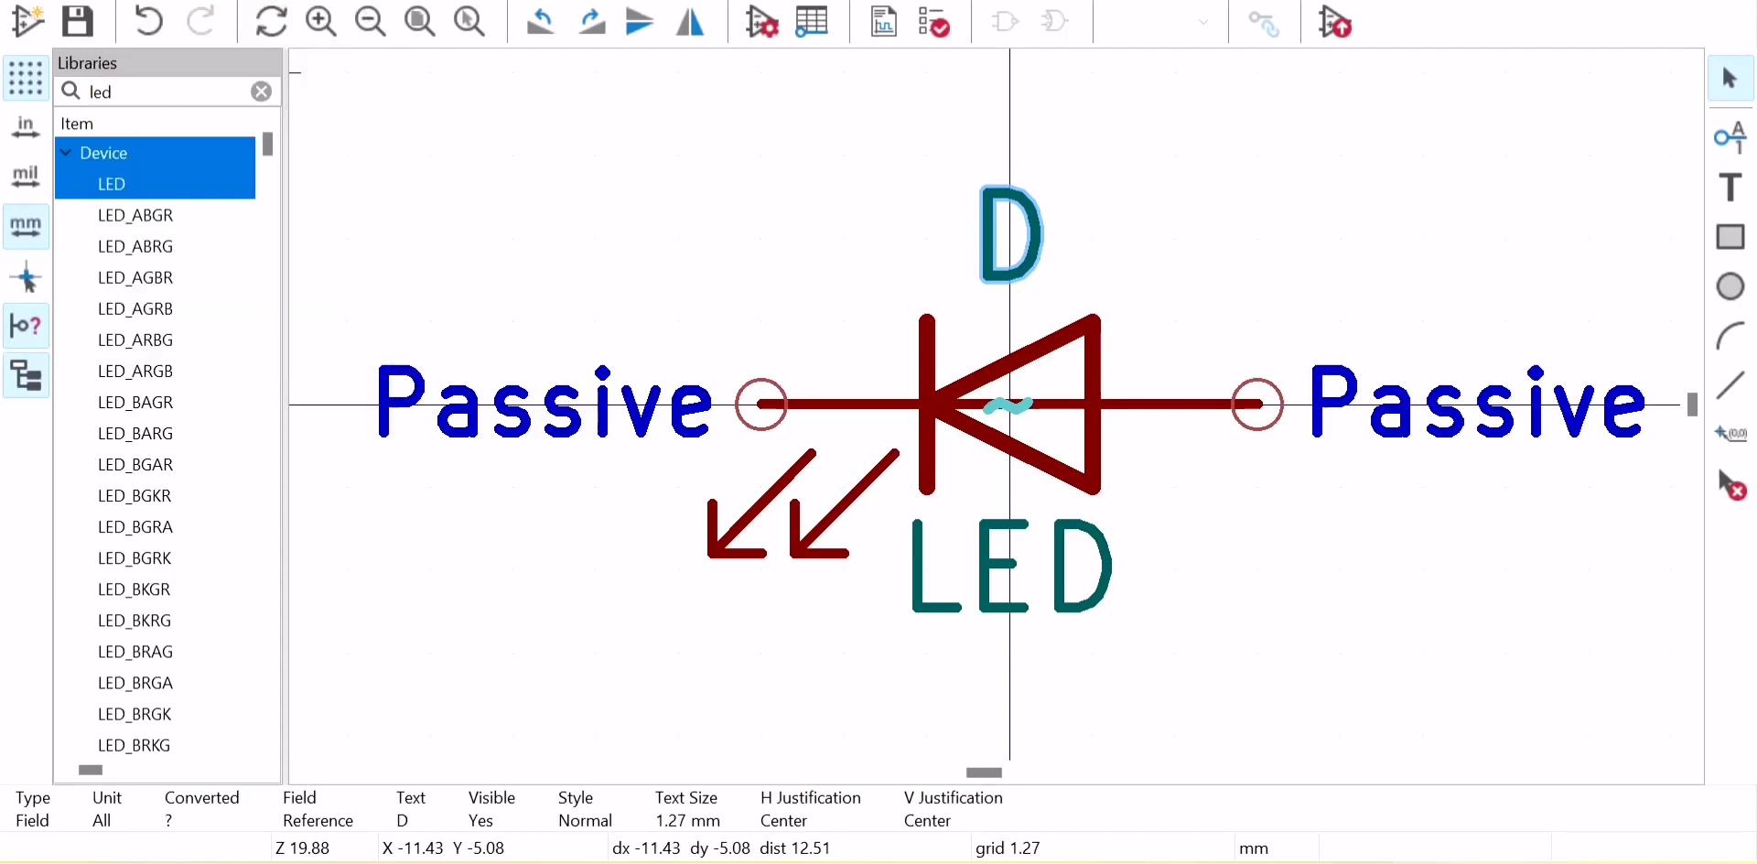
Filter for 'res', inspect the R symbol's fields, and return to the project manager.
{"action": "key", "text": "ctrl+a"}
{"action": "key", "text": "BackSpace"}
{"action": "type", "text": "res"}
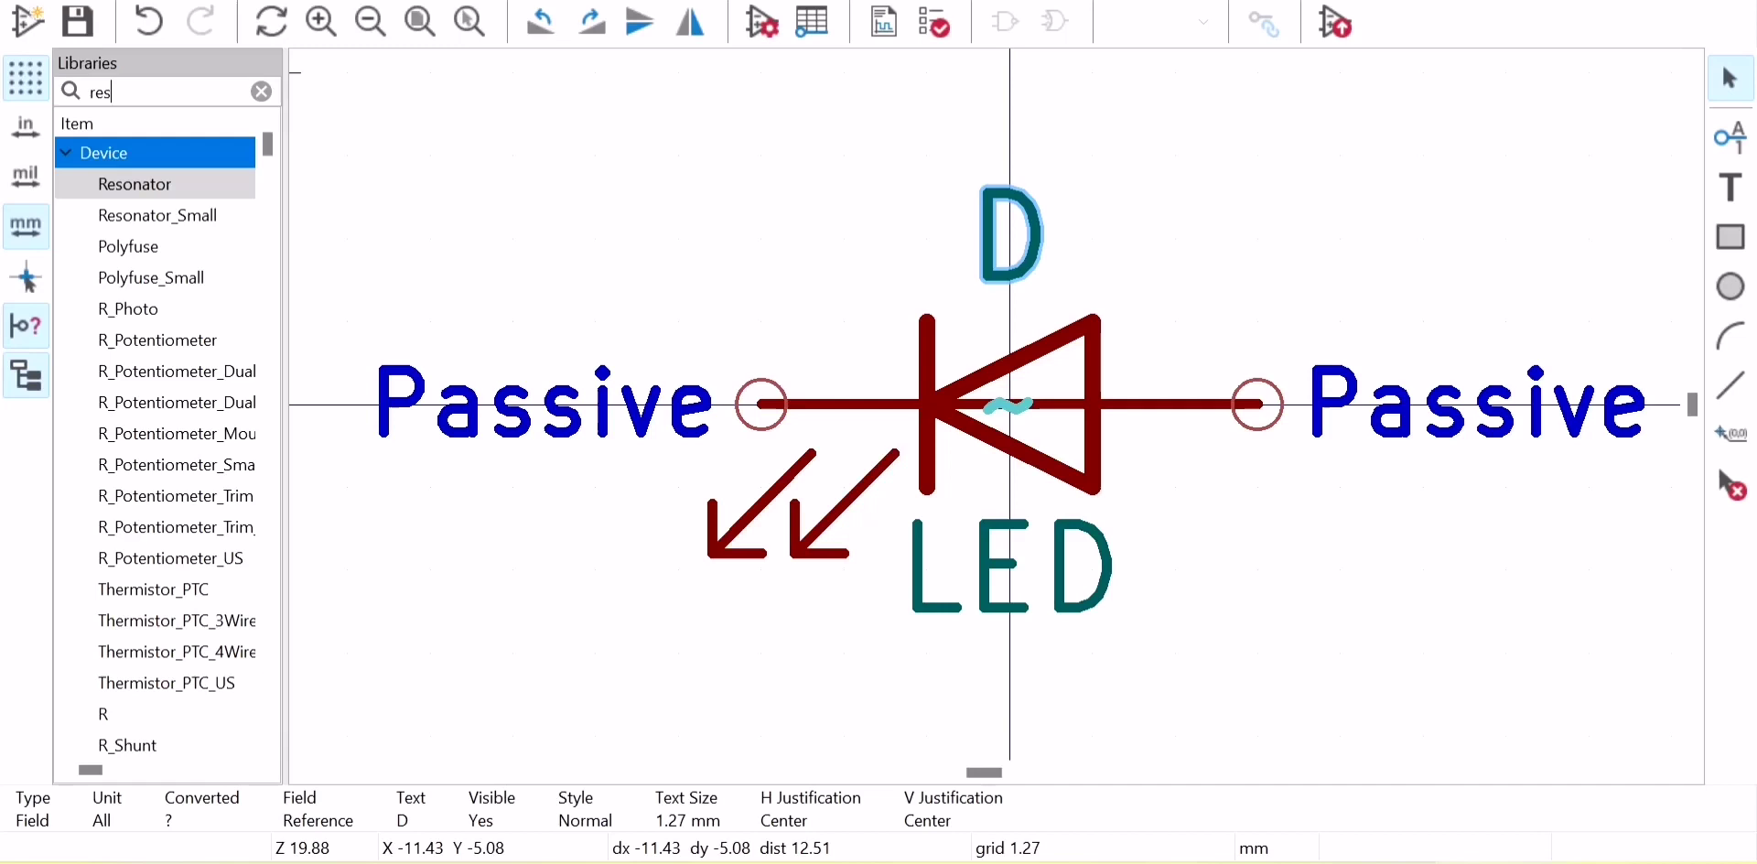
{"action": "left_click", "coordinate": [157, 339]}
{"action": "left_click", "coordinate": [699, 67]}
{"action": "left_click", "coordinate": [103, 714]}
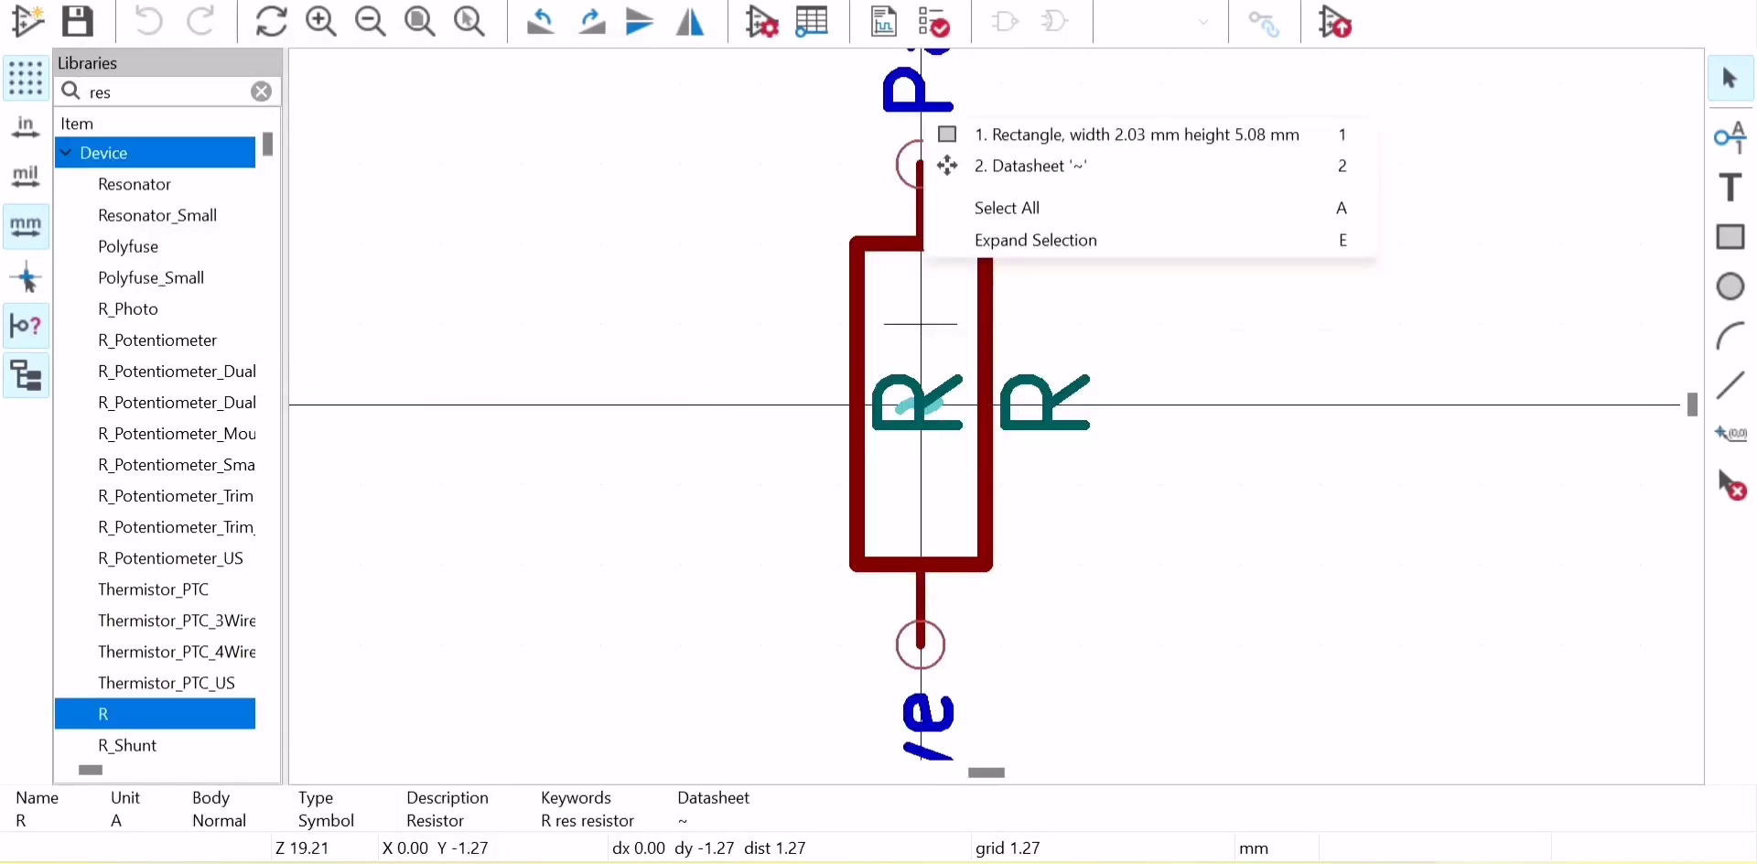
{"action": "double_click", "coordinate": [1081, 403]}
{"action": "key", "text": "Return"}
{"action": "left_click", "coordinate": [878, 760]}
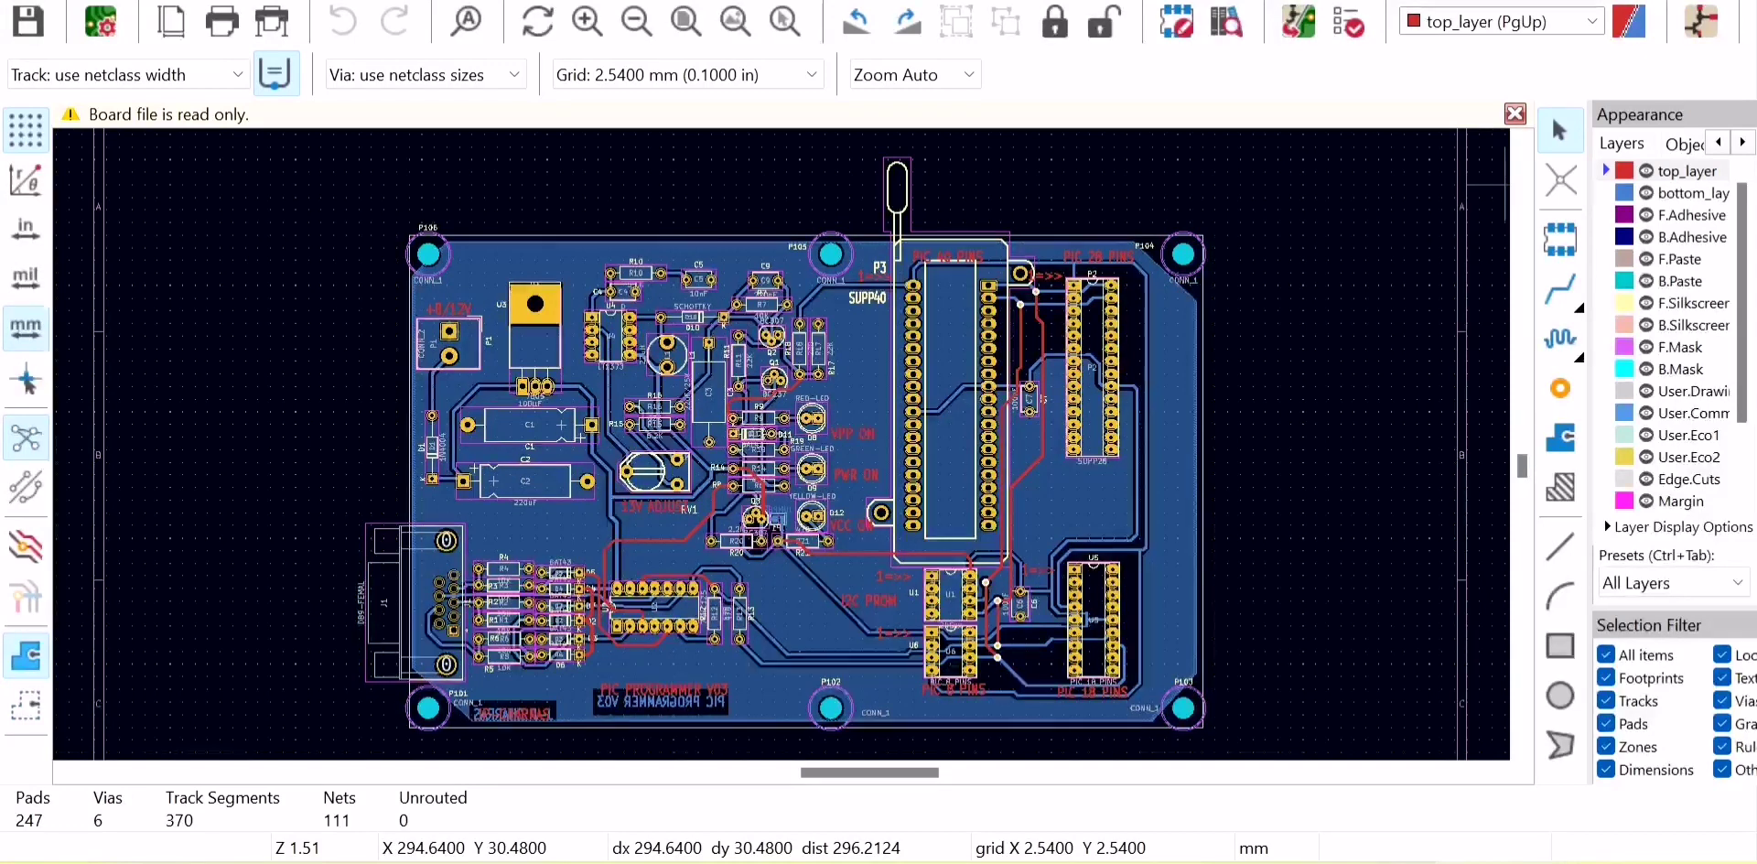
Scroll the Appearance layer list and check the layer selector, keeping the top layer.
{"action": "scroll", "coordinate": [1670, 329], "scroll_direction": "down", "scroll_amount": 2}
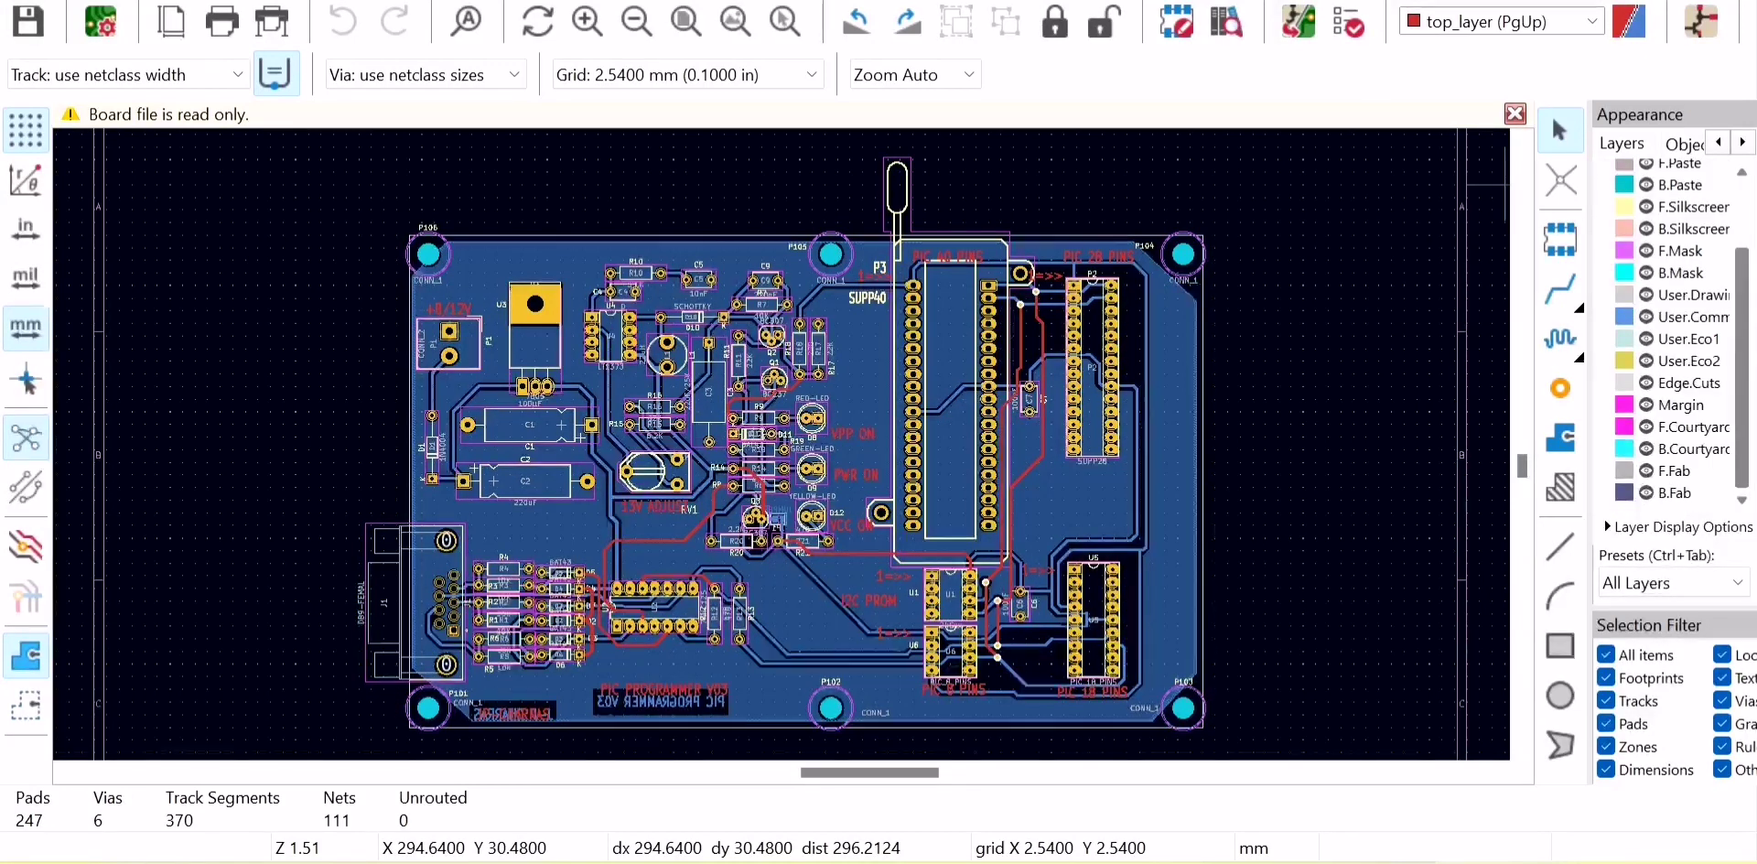
{"action": "left_click", "coordinate": [1593, 20]}
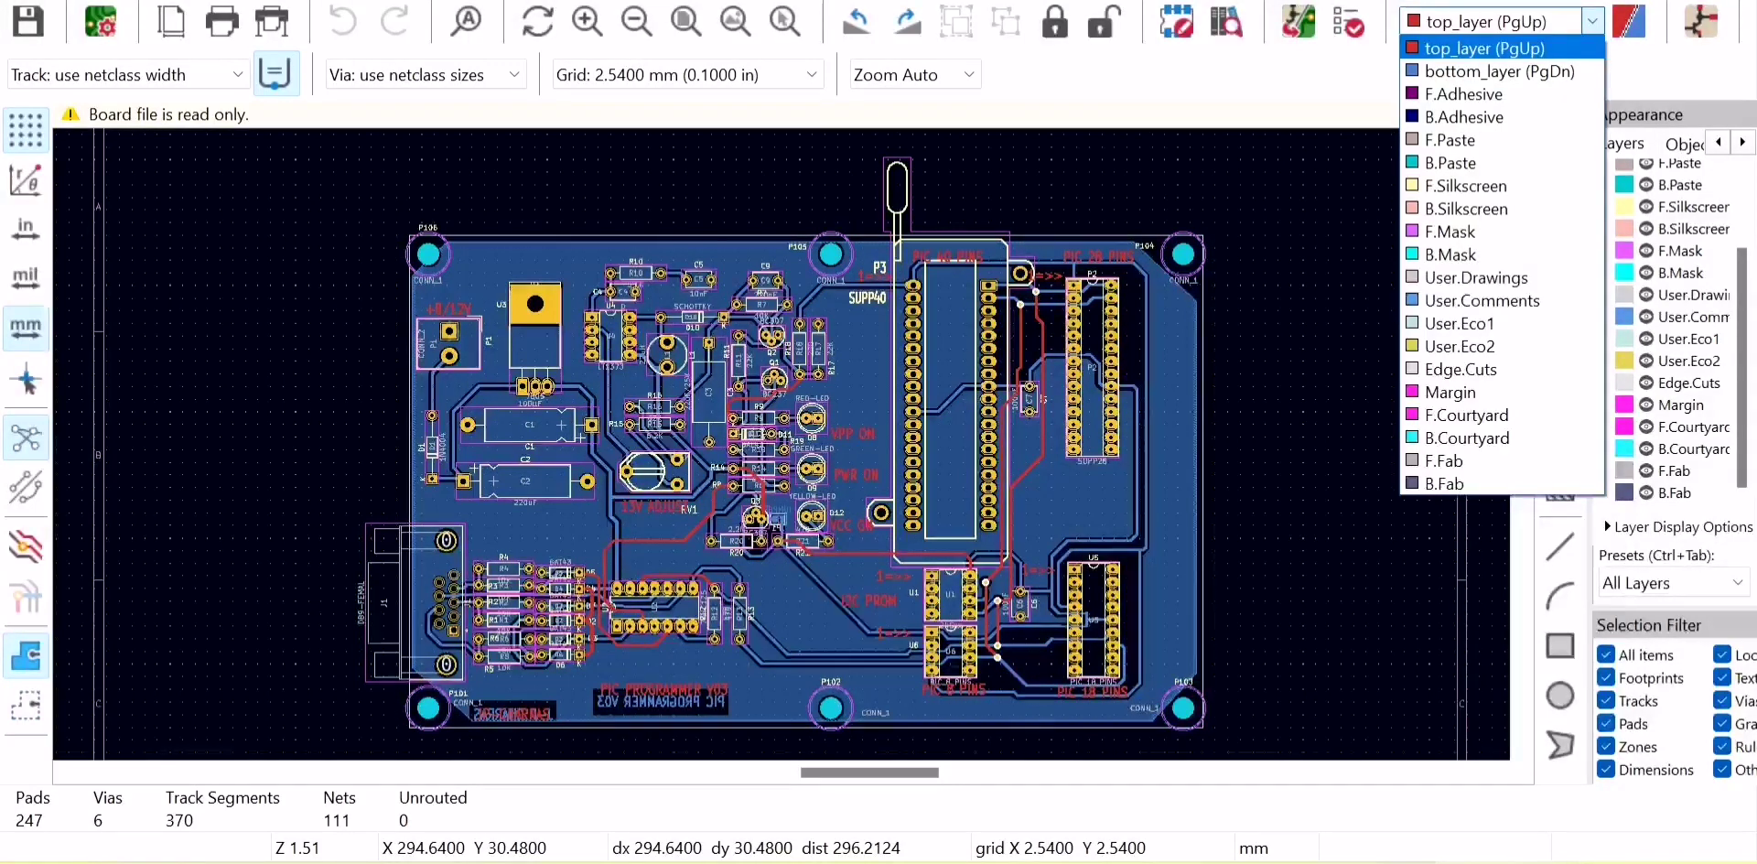
{"action": "left_click", "coordinate": [1485, 48]}
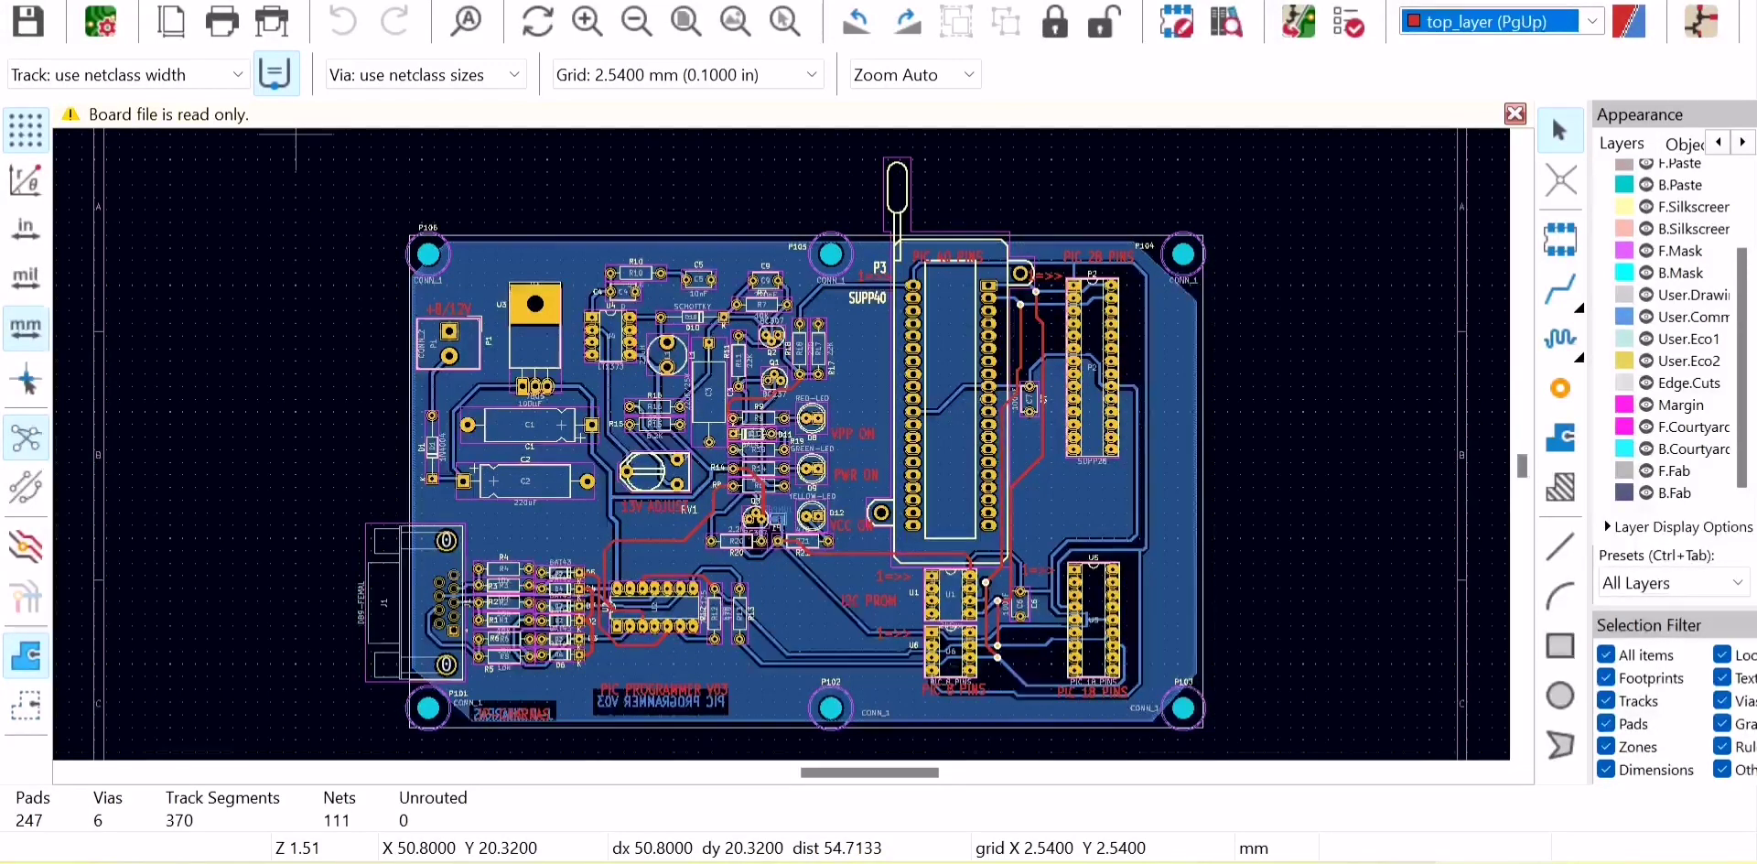
View the board in the 3D Viewer, then switch to the Footprint Editor window.
{"action": "key", "text": "alt+3"}
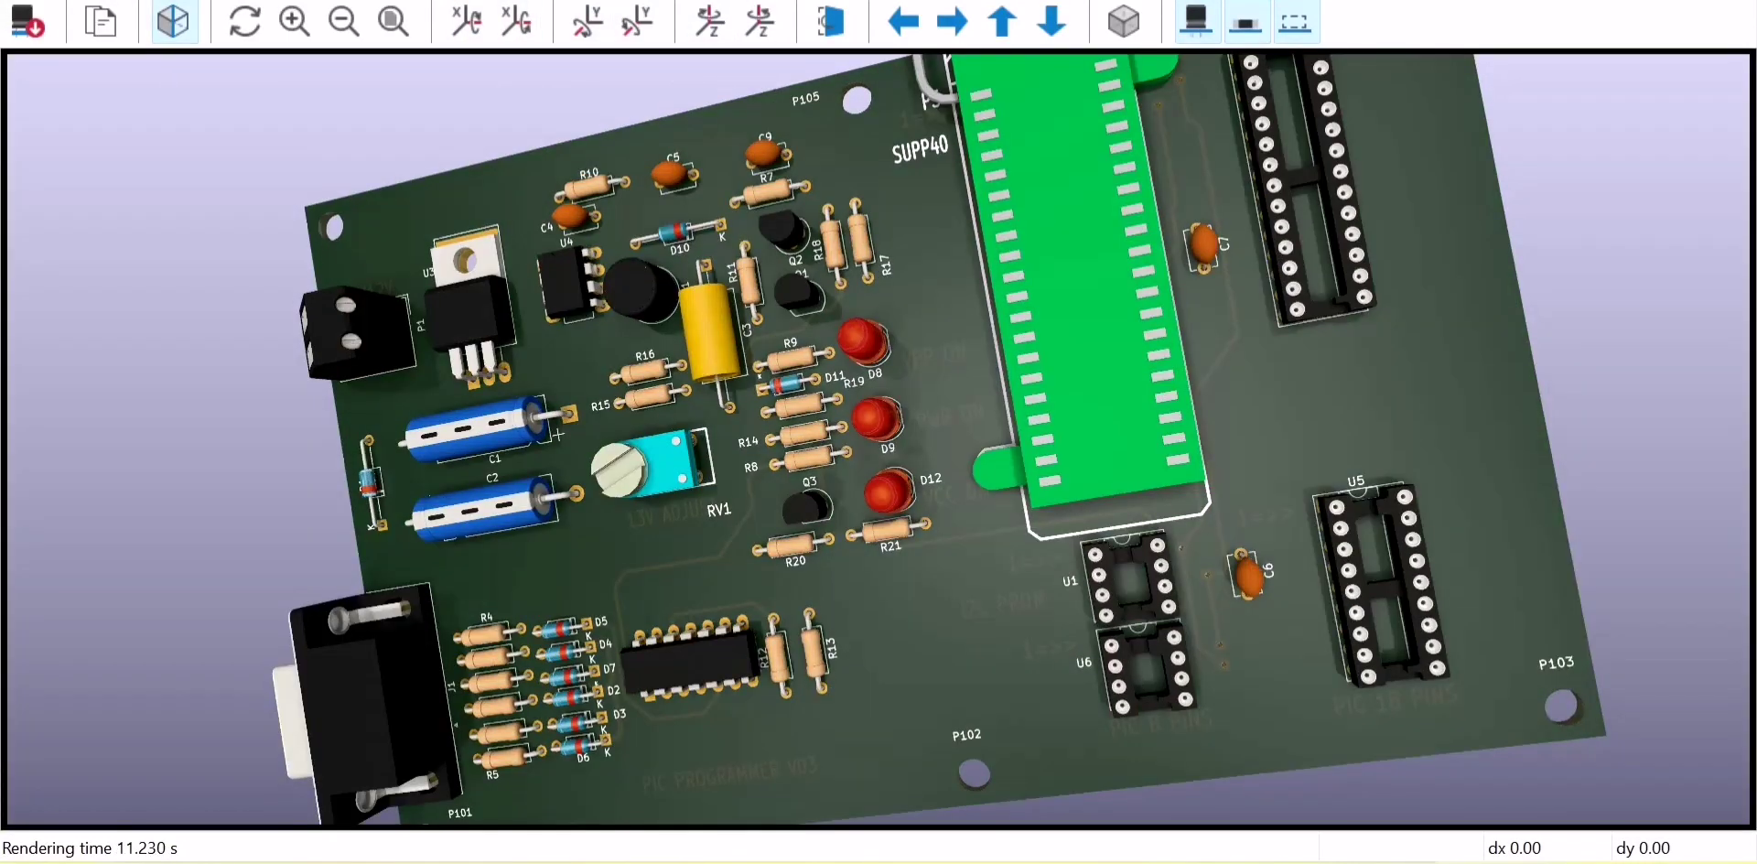
{"action": "key", "text": "alt+Tab"}
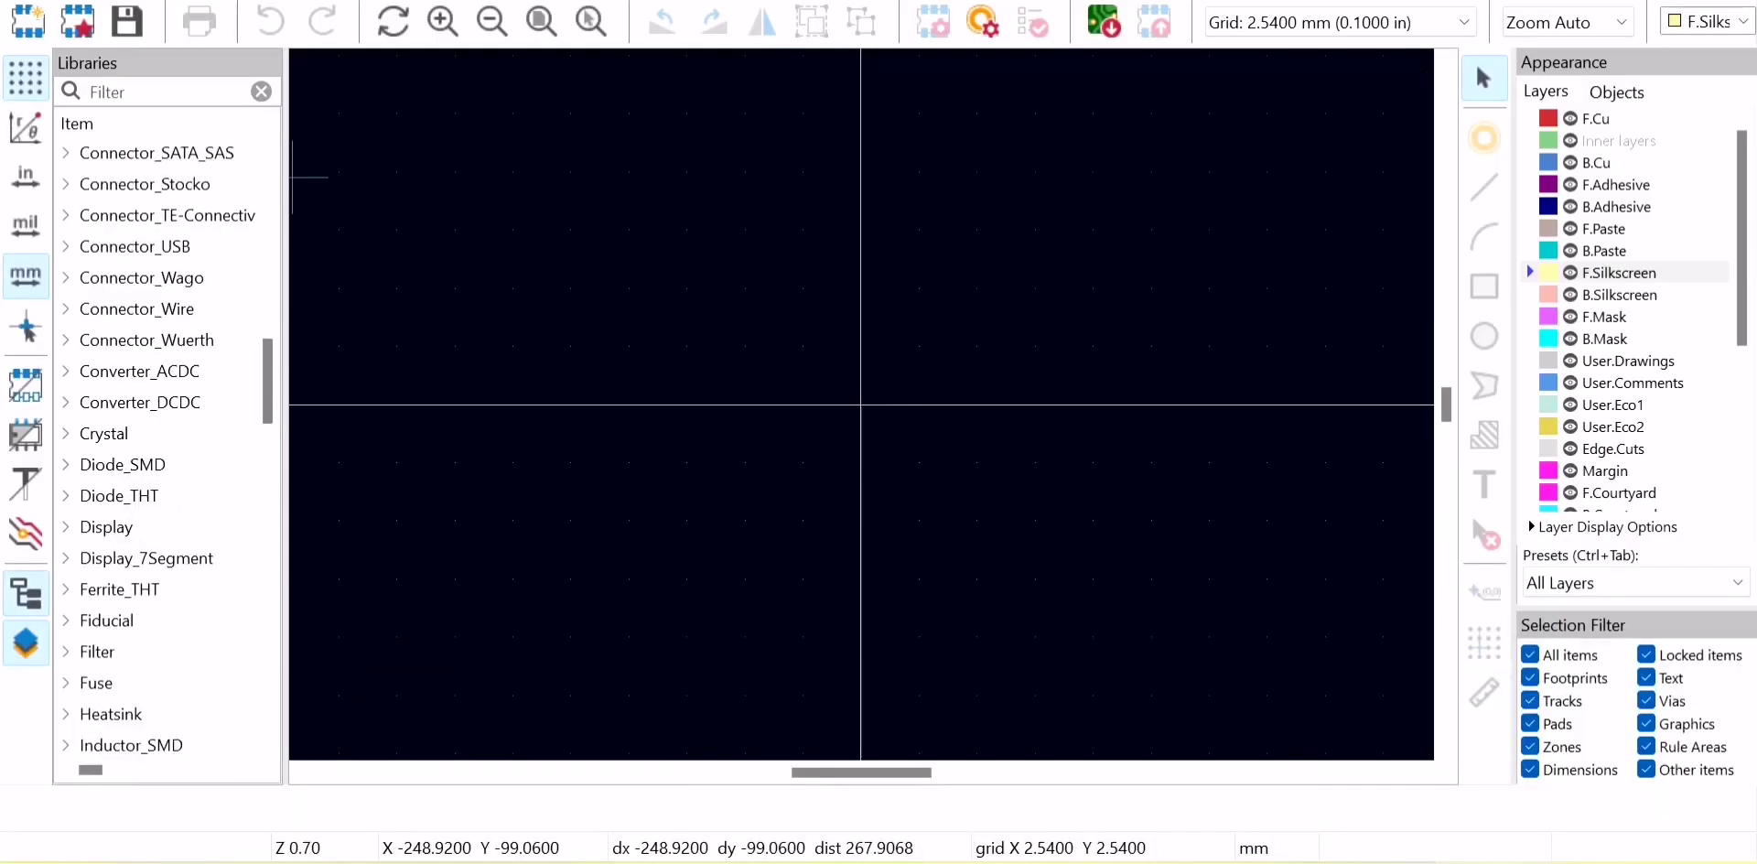
Expand the Crystal library and preview crystal footprints, including the C26-LF horizontal one.
{"action": "left_click", "coordinate": [104, 433]}
{"action": "double_click", "coordinate": [173, 463]}
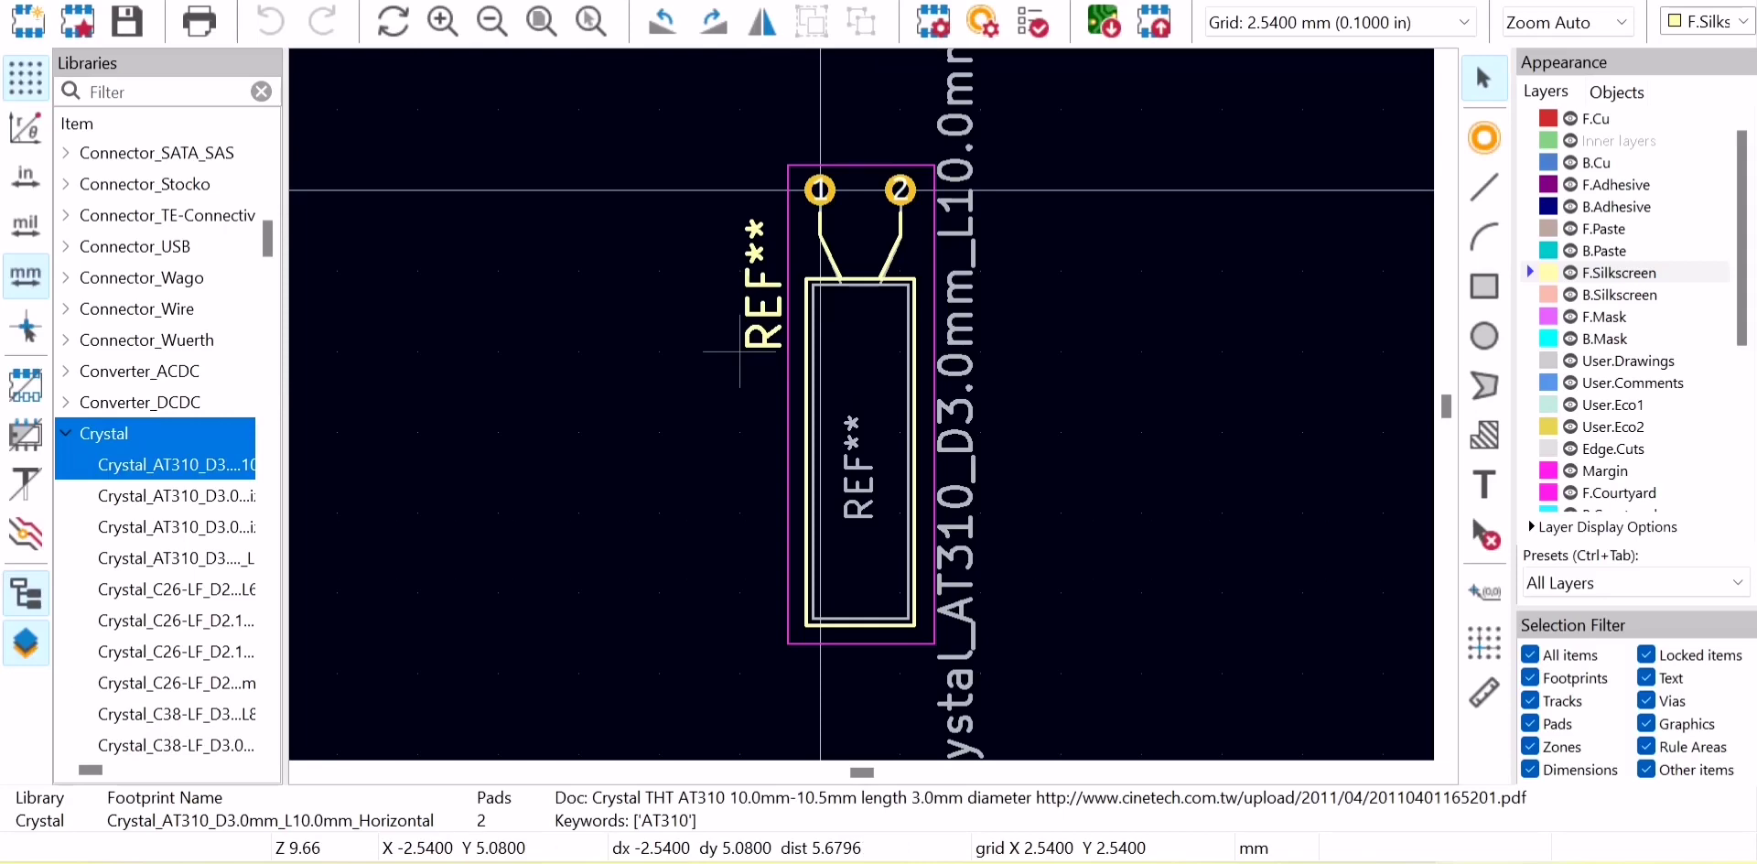
{"action": "scroll", "coordinate": [174, 457], "scroll_direction": "down", "scroll_amount": 1}
{"action": "double_click", "coordinate": [174, 557]}
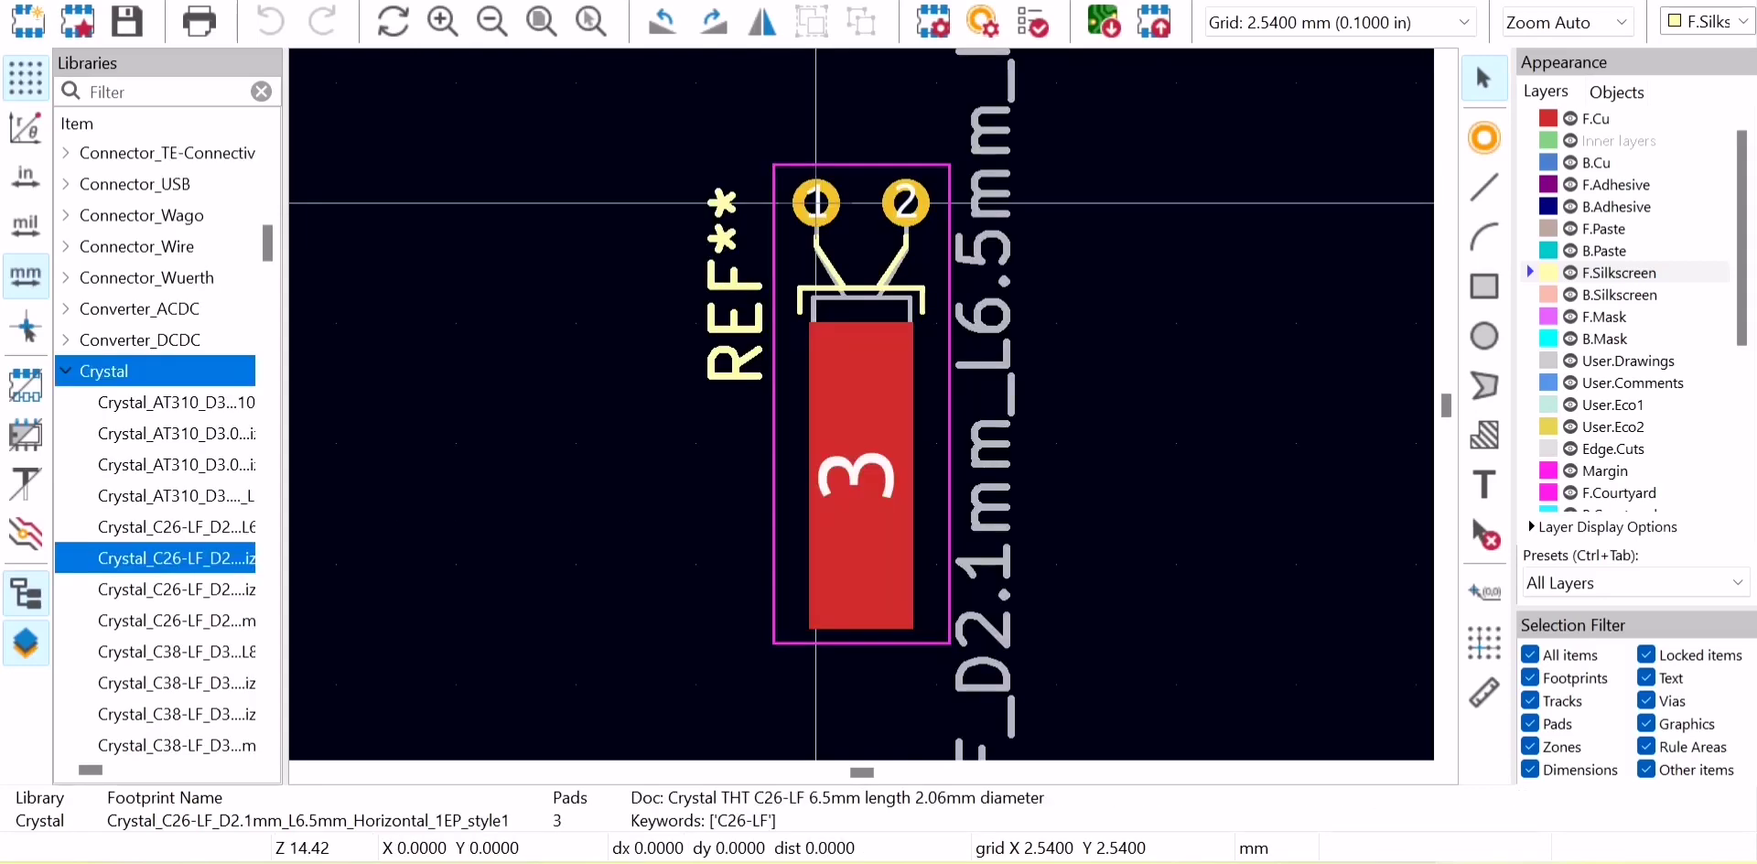
Preview the Resistor_SMD R_0201_0603Metric footprint, then return to the project manager.
{"action": "scroll", "coordinate": [165, 440], "scroll_direction": "down", "scroll_amount": 10}
{"action": "scroll", "coordinate": [164, 439], "scroll_direction": "down", "scroll_amount": 15}
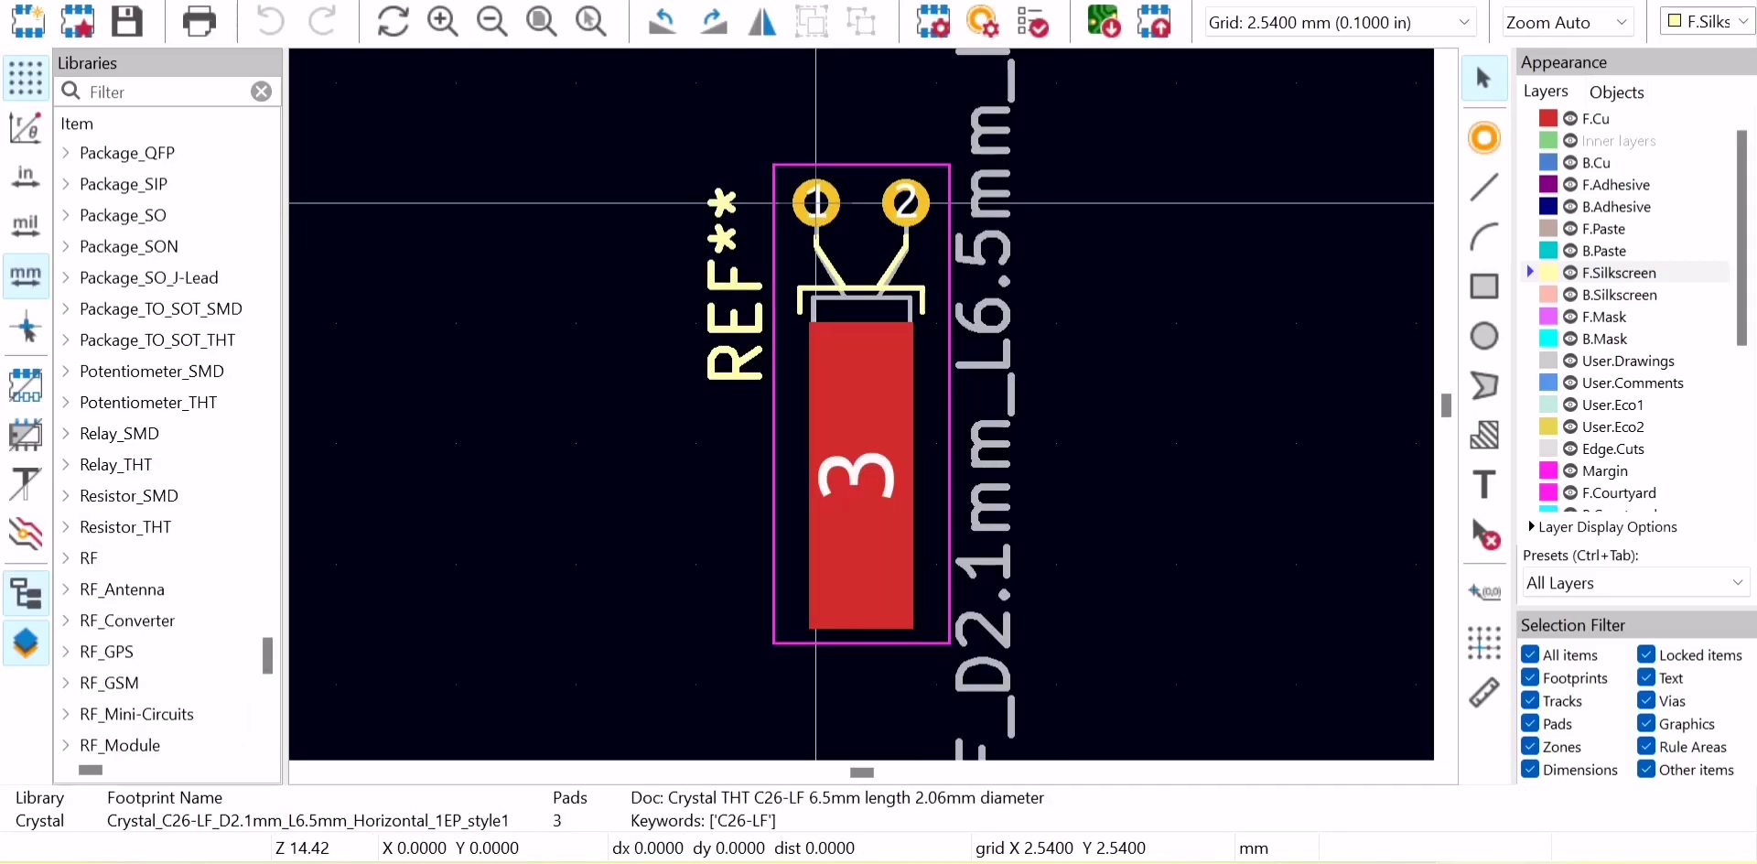
{"action": "left_click", "coordinate": [129, 495]}
{"action": "double_click", "coordinate": [169, 526]}
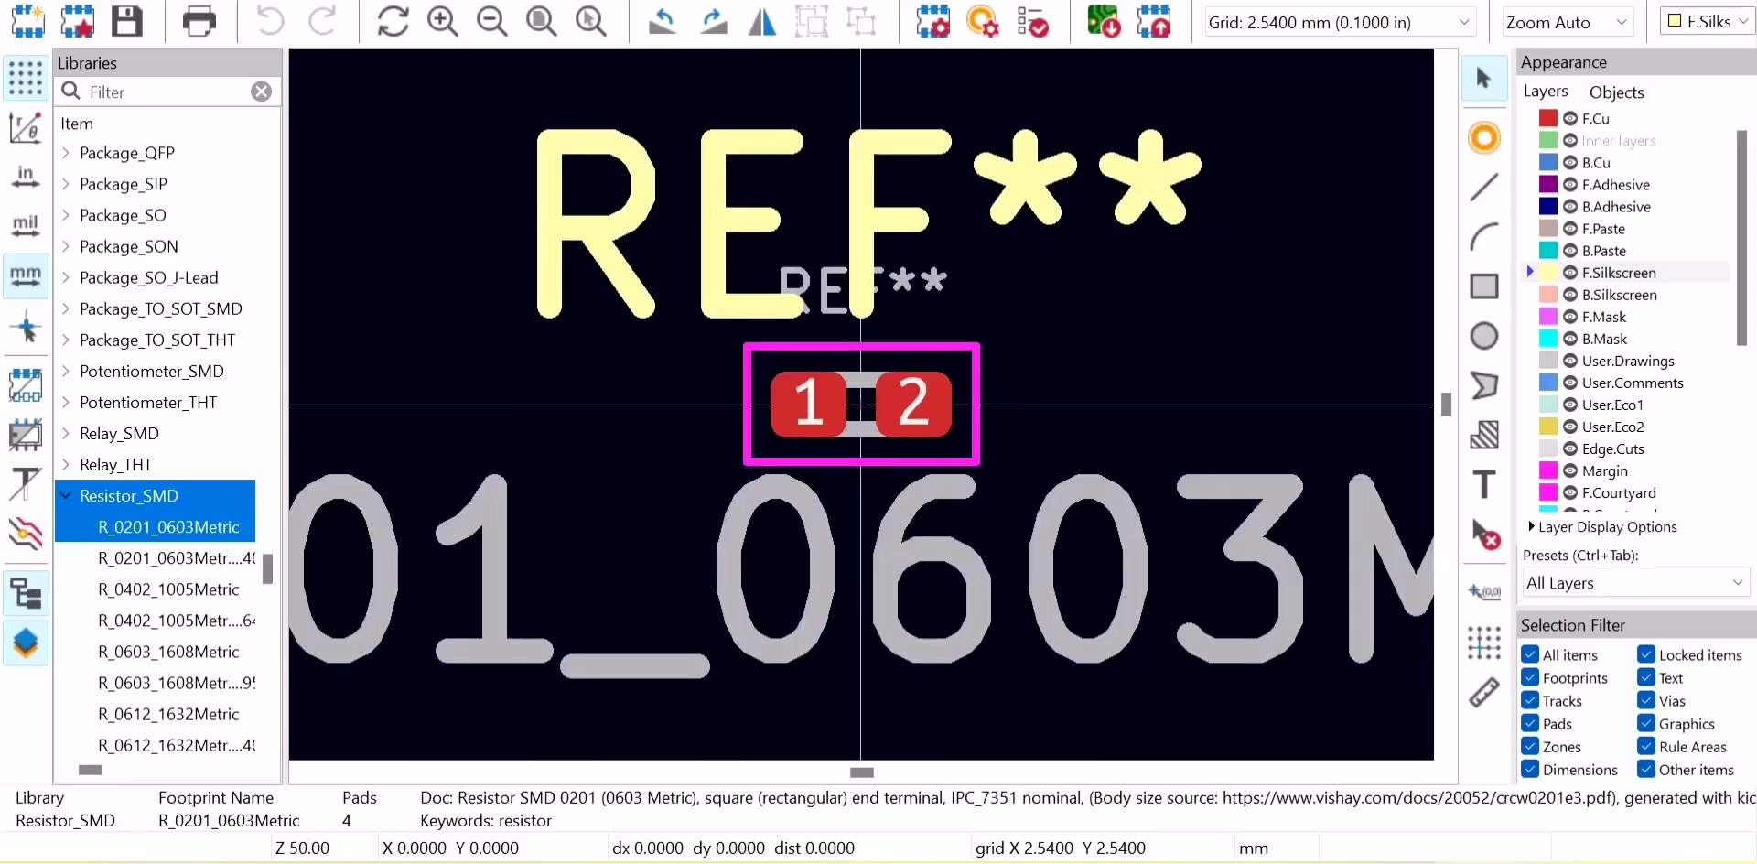
{"action": "key", "text": "alt+3"}
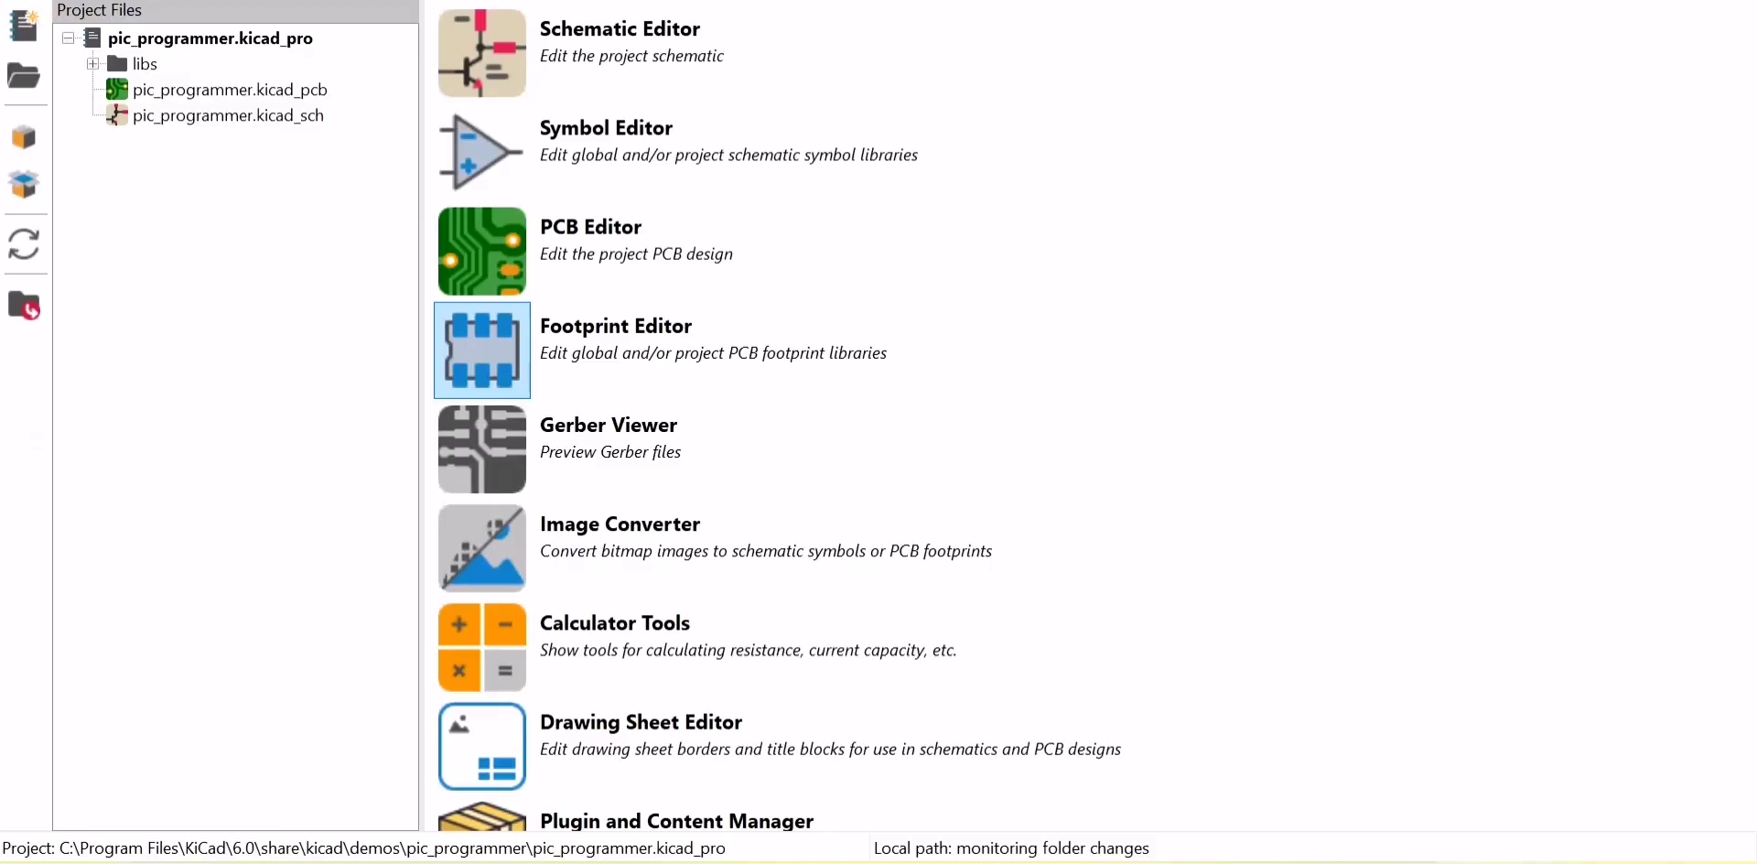
Launch the PCB Calculator and cycle through attenuator, E-series, colour code, TransLine, via and track-width pages.
{"action": "key", "text": "ctrl+a"}
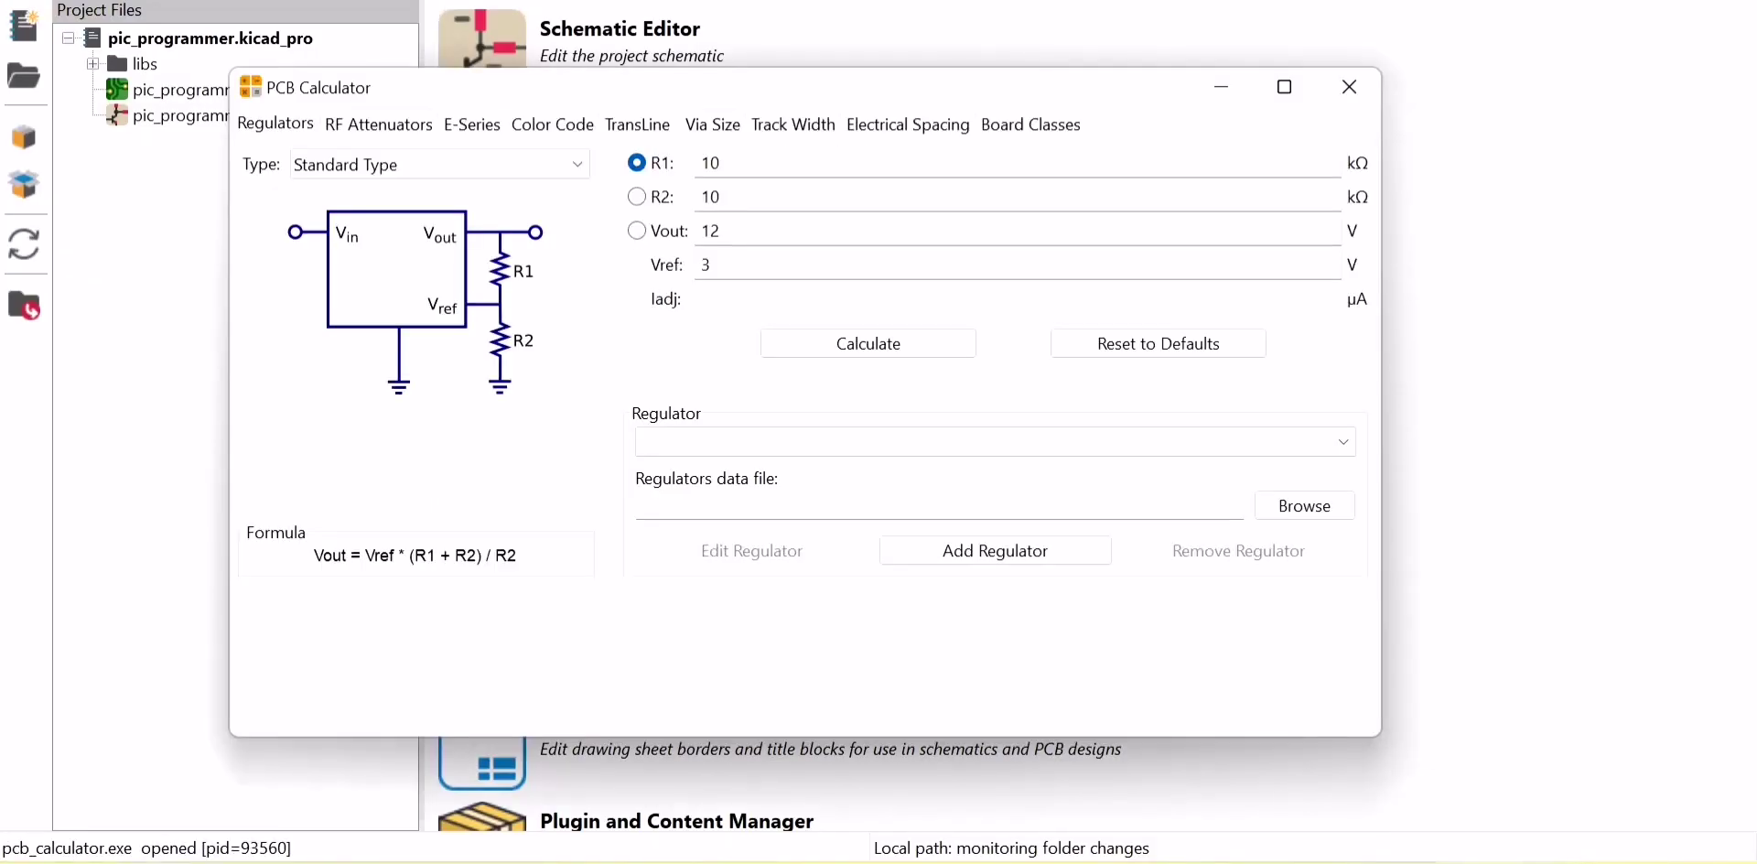
{"action": "key", "text": "ctrl+Tab"}
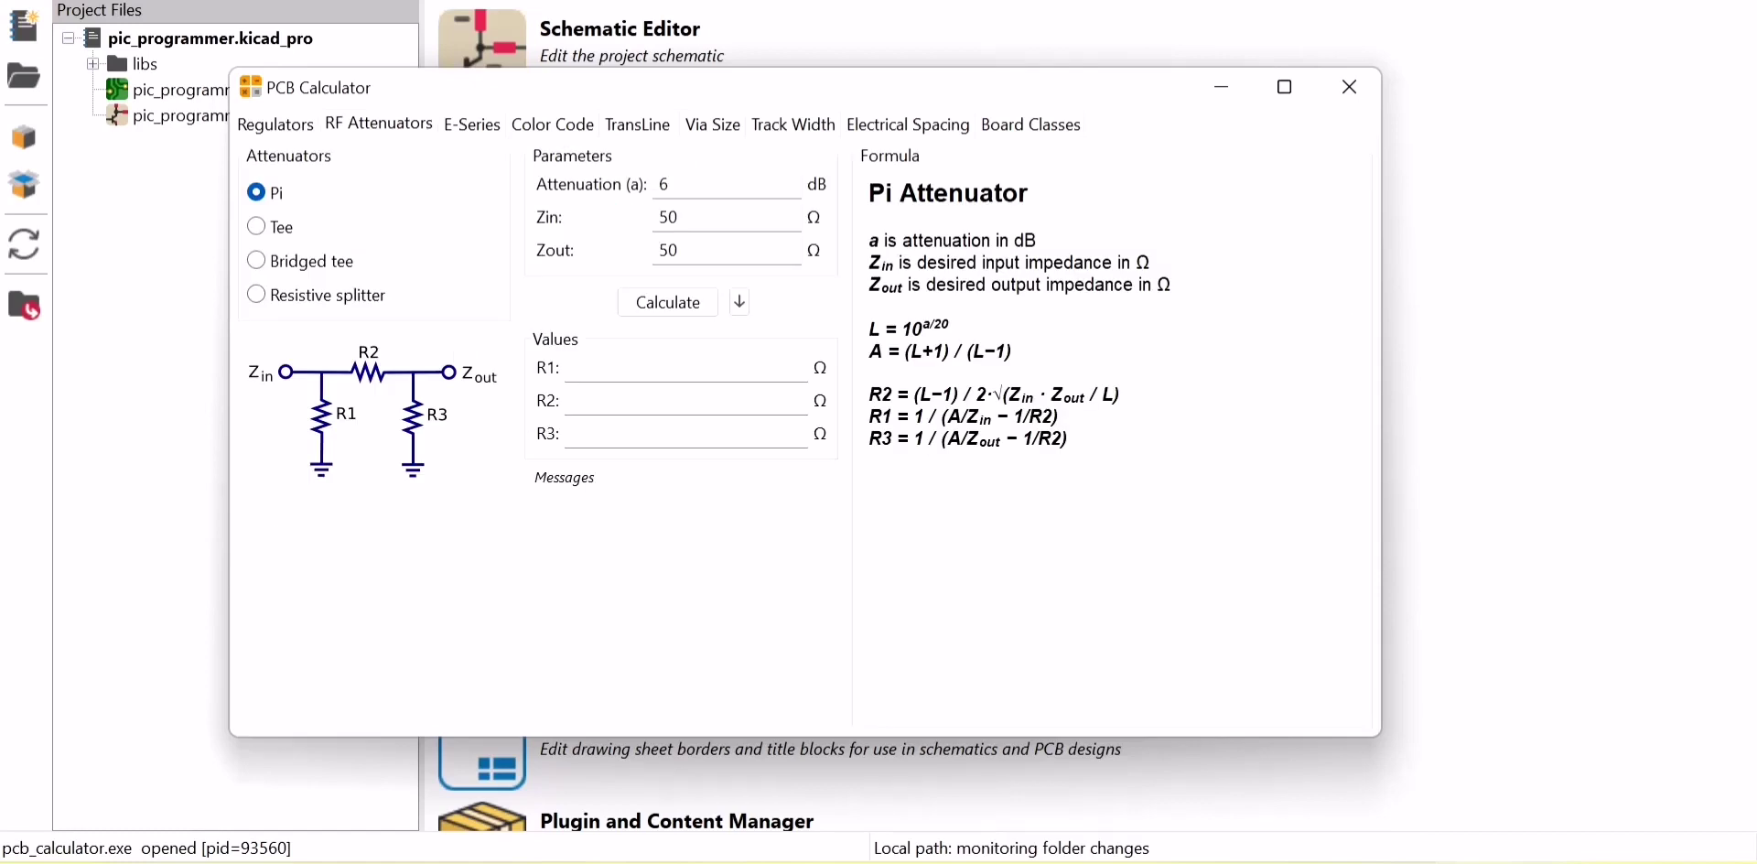
{"action": "key", "text": "ctrl+Tab"}
{"action": "key", "text": "ctrl+Tab"}
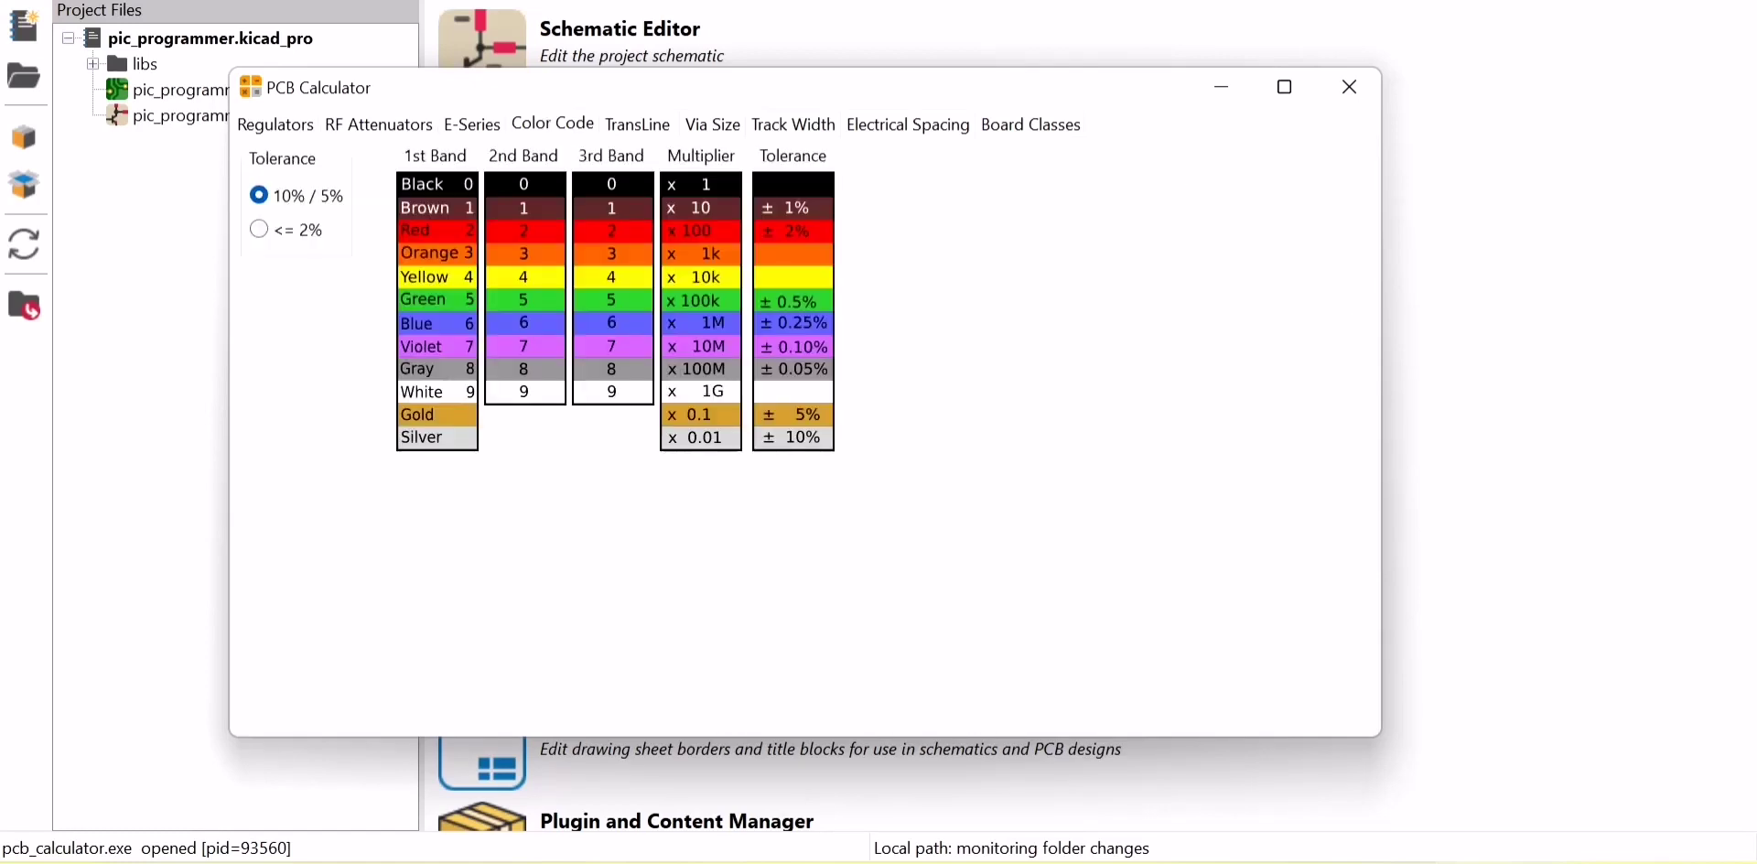
{"action": "key", "text": "ctrl+Tab"}
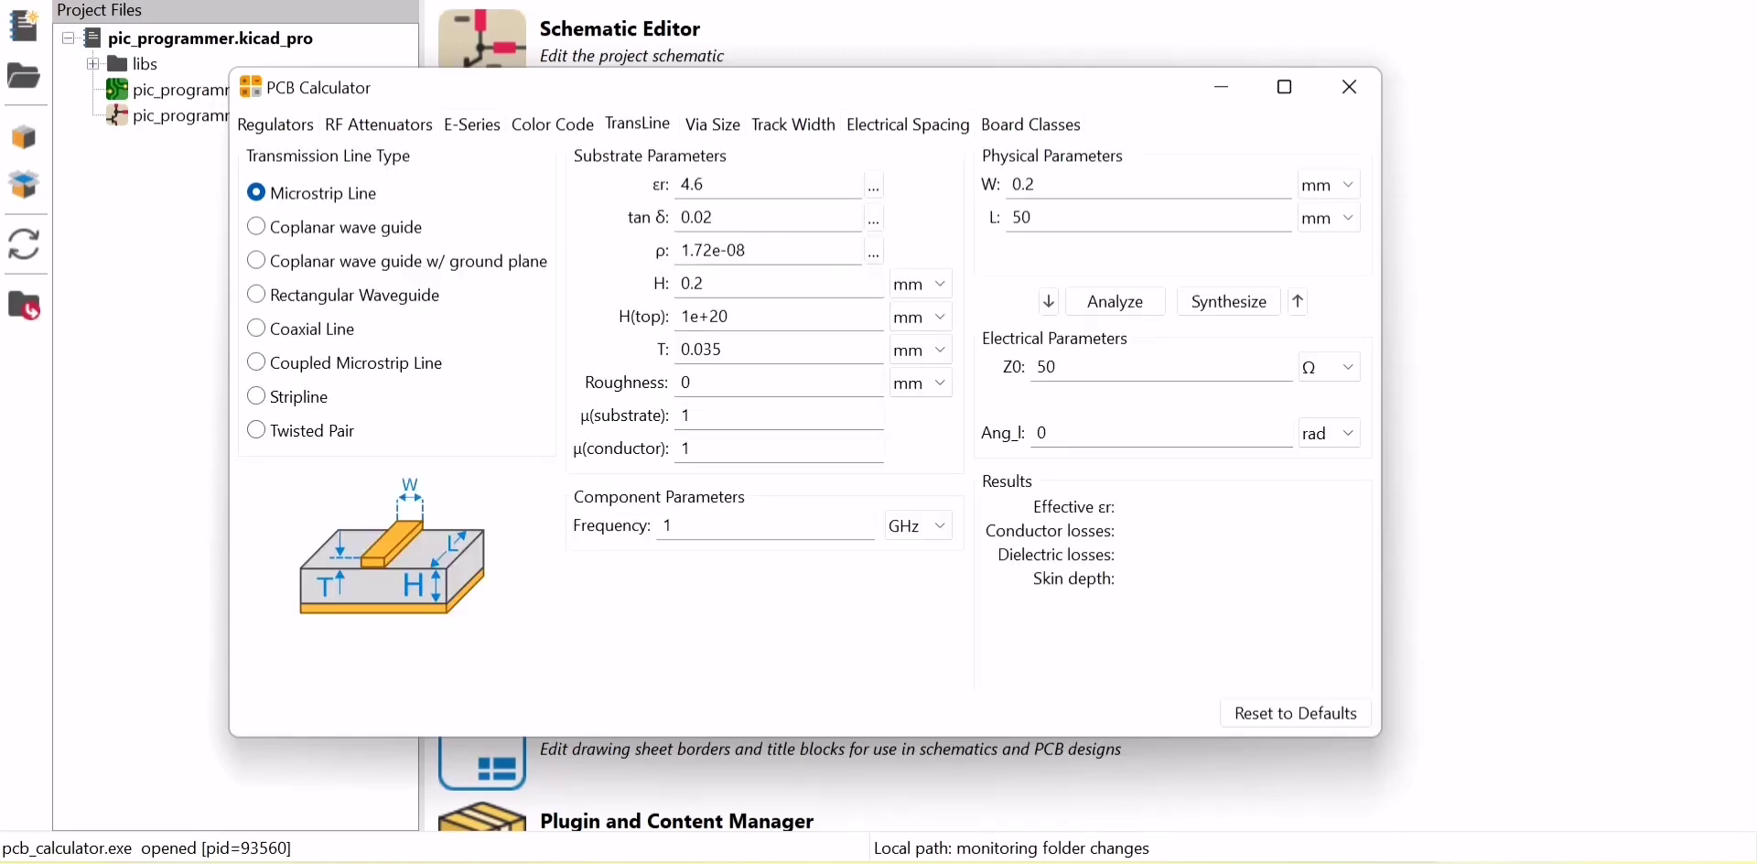
{"action": "key", "text": "ctrl+Tab"}
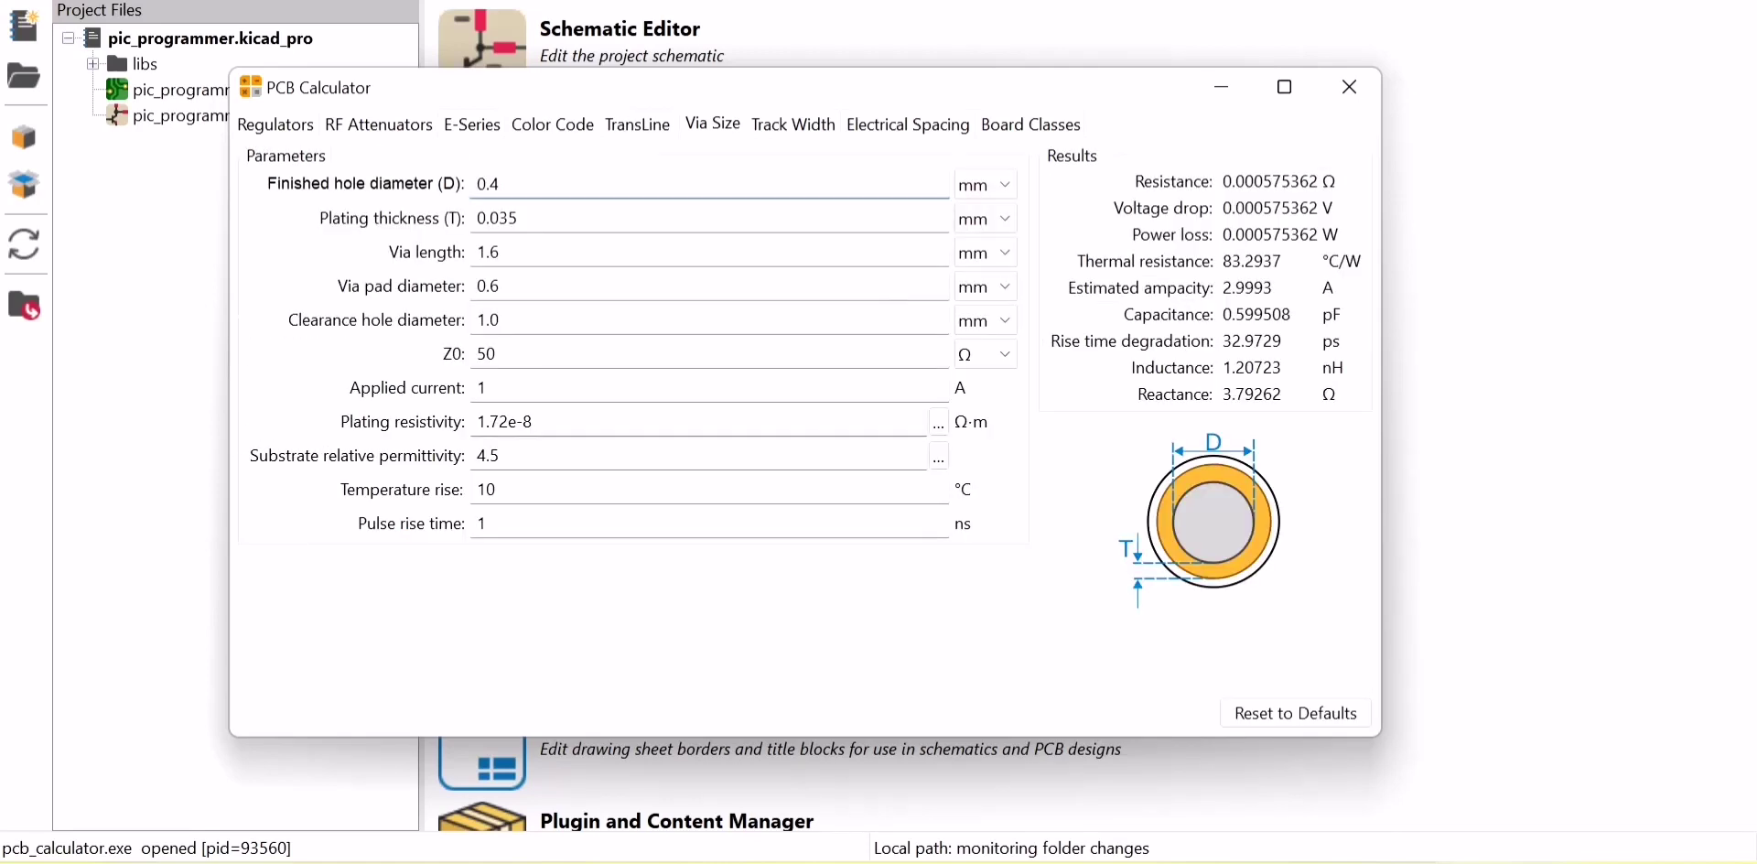
{"action": "key", "text": "ctrl+Tab"}
{"action": "key", "text": "ctrl+Tab"}
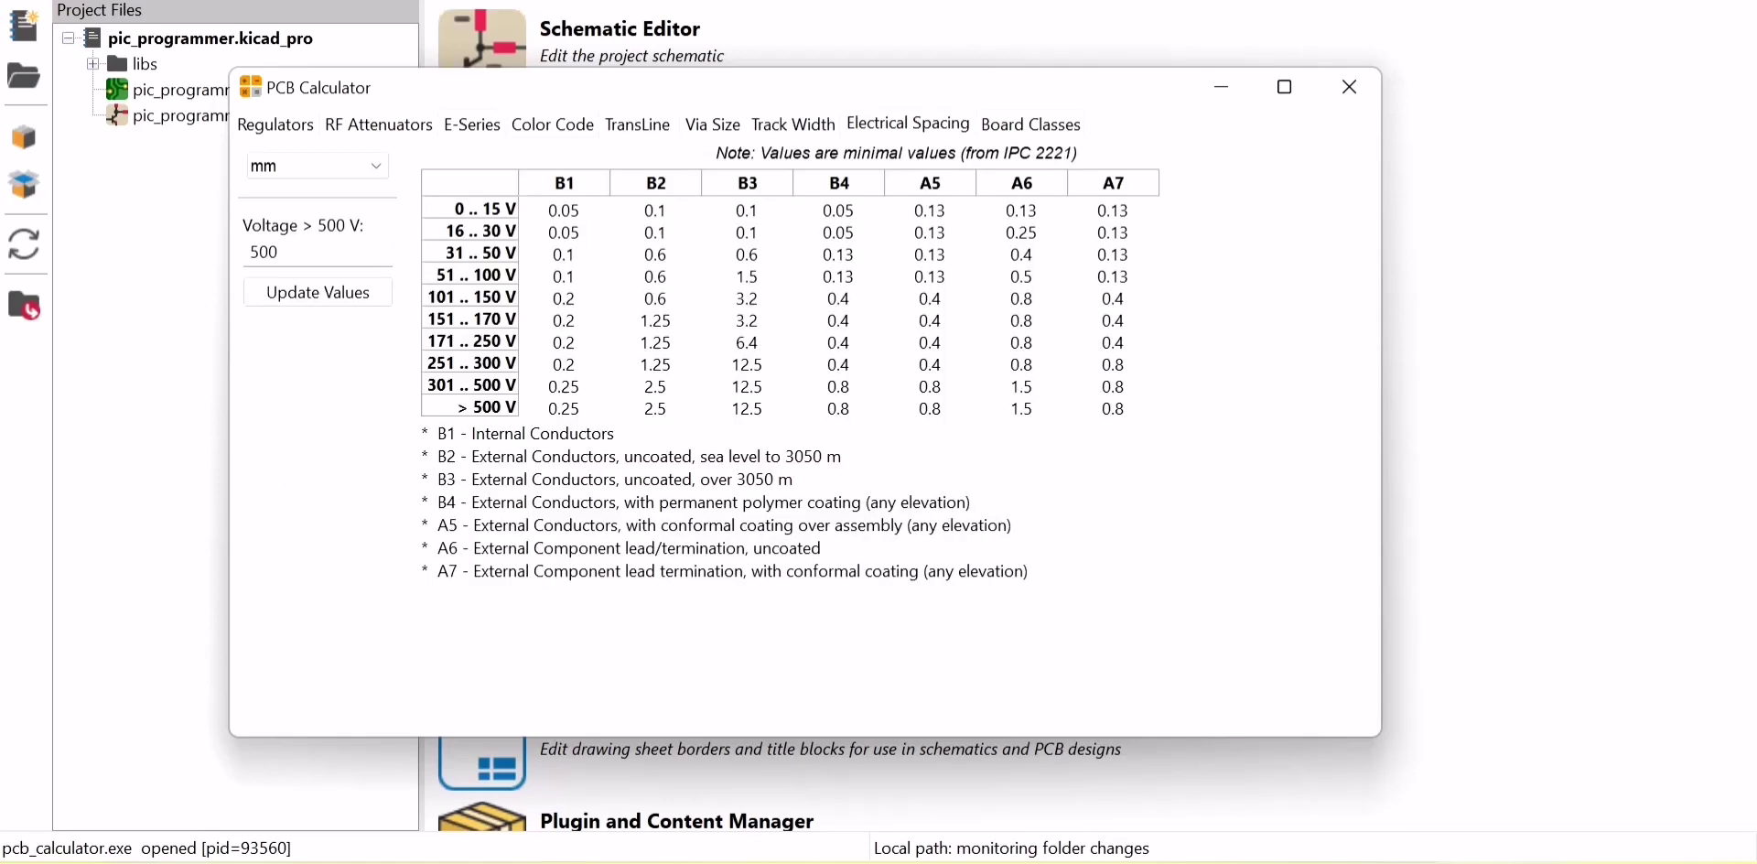
{"action": "key", "text": "ctrl+Tab"}
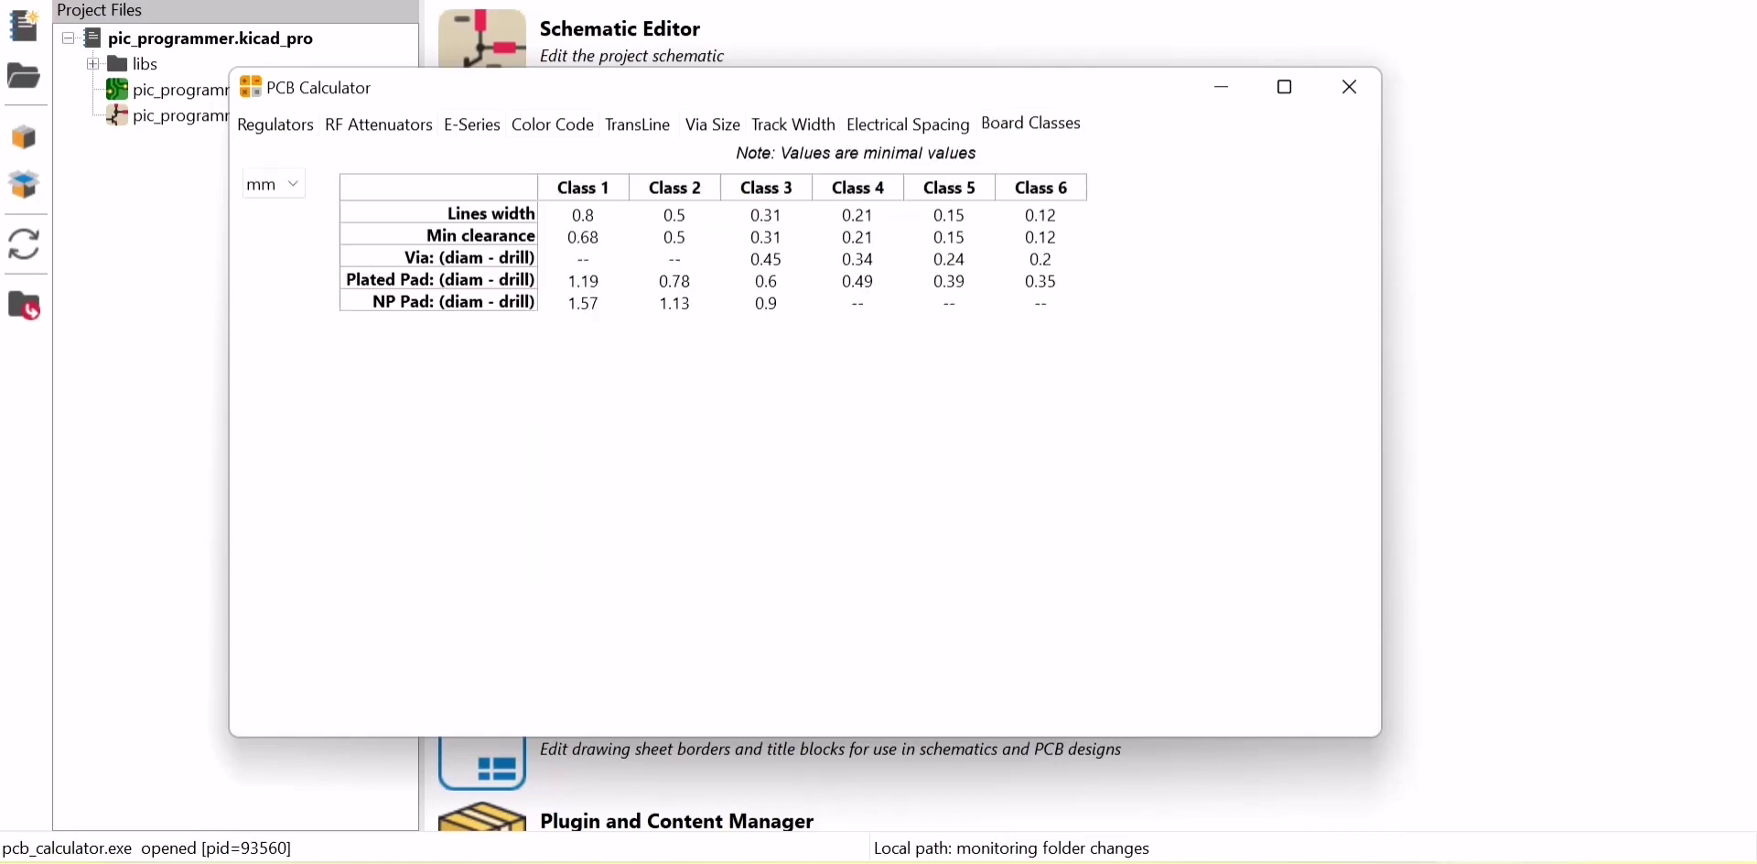